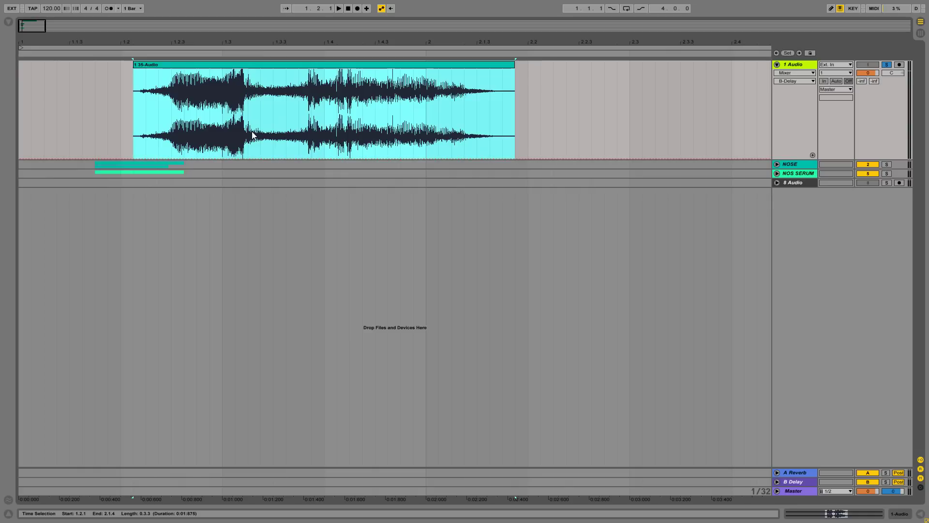
Select the clip on the 1 Audio track and play it back to hear the original sound.
left_click(229, 114)
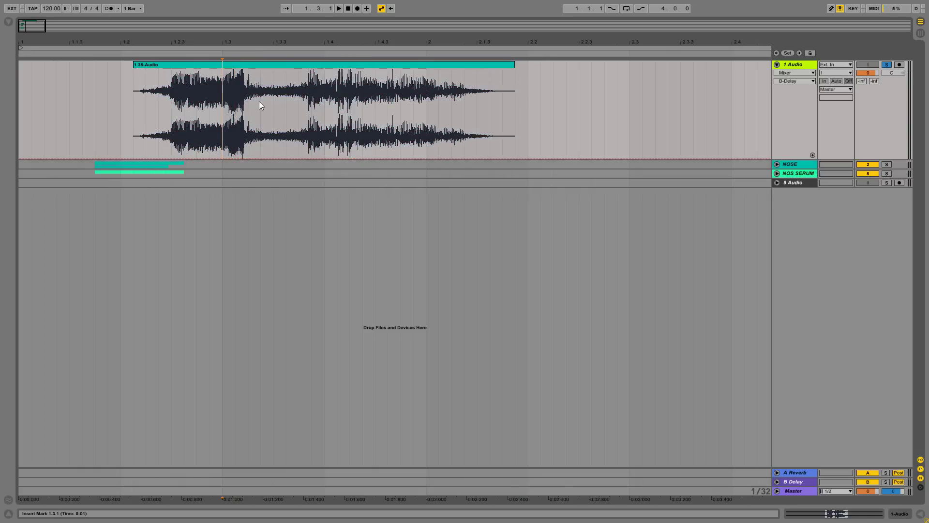
left_click(357, 65)
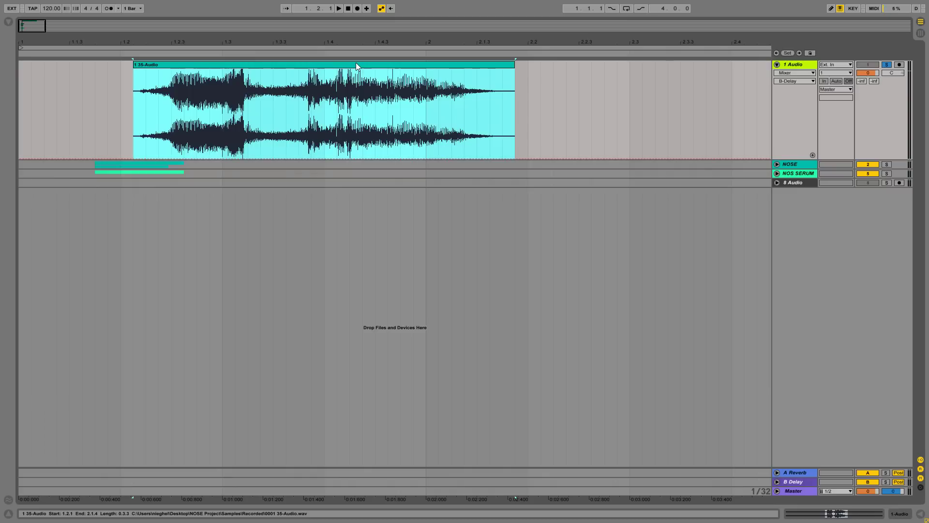
key("space")
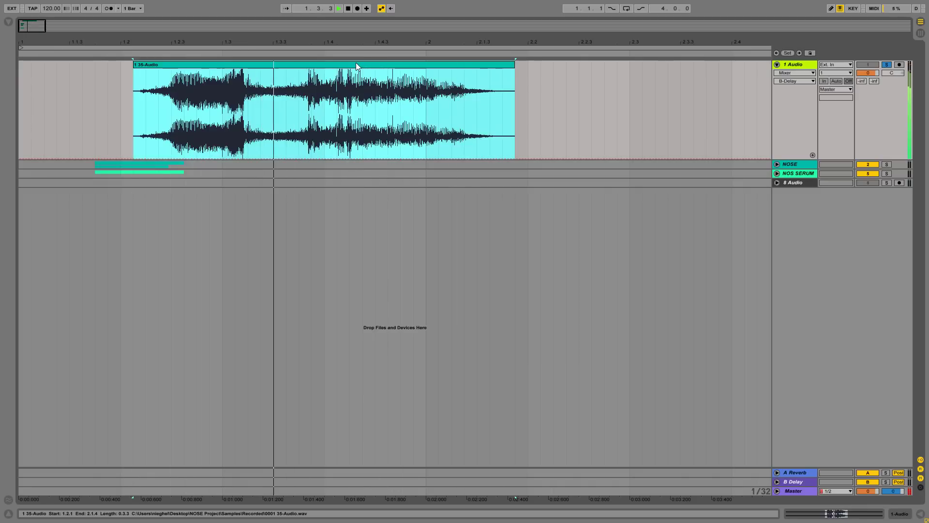
key("space")
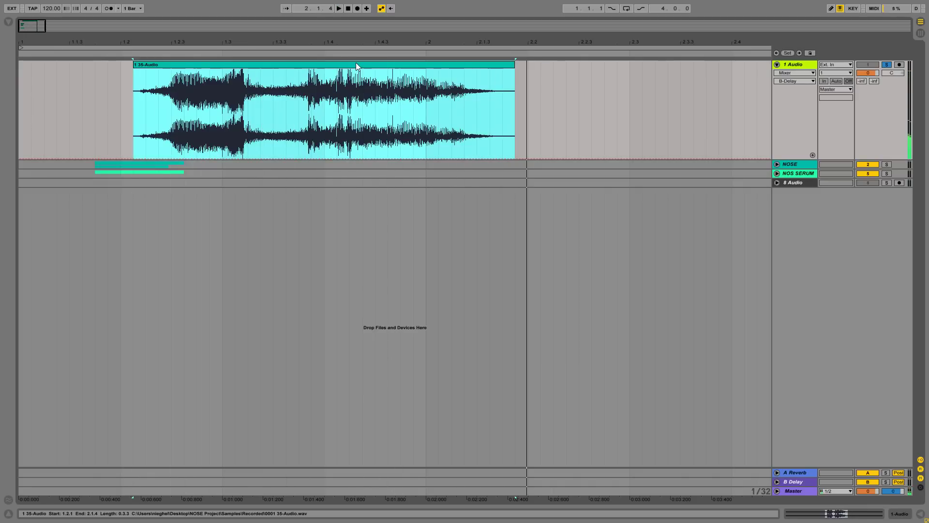
left_click_drag(326, 44, 263, 41)
key("space")
key("space")
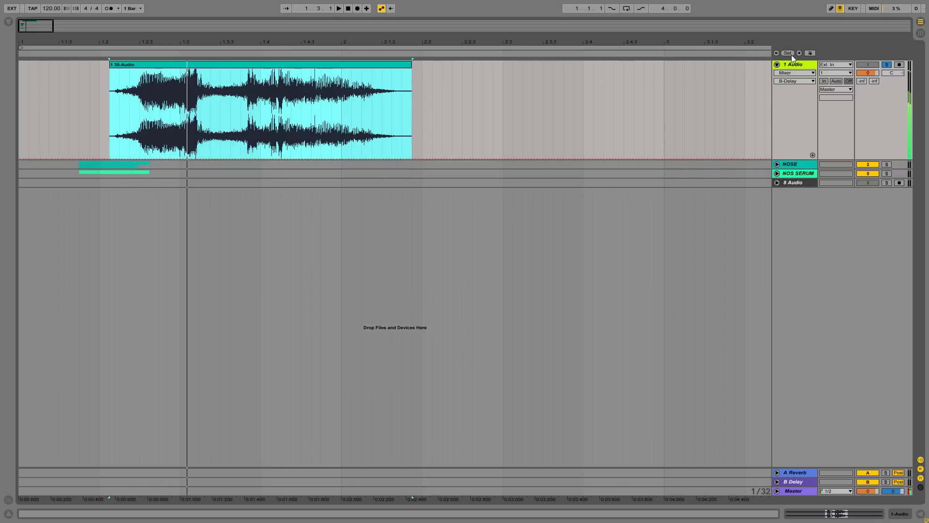
Enable Warp for the 1 Audio clip and transpose it to -24 st, keeping the Texture warp mode.
double_click(243, 68)
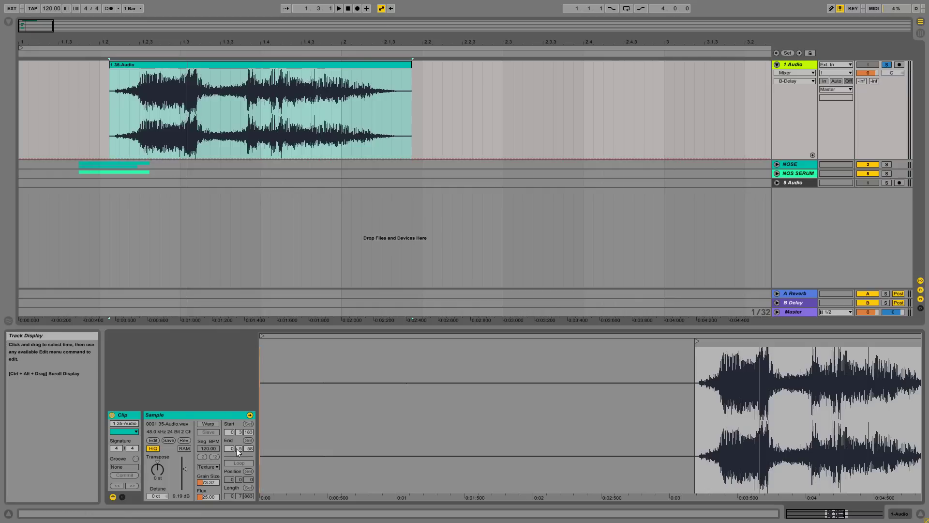
left_click(209, 424)
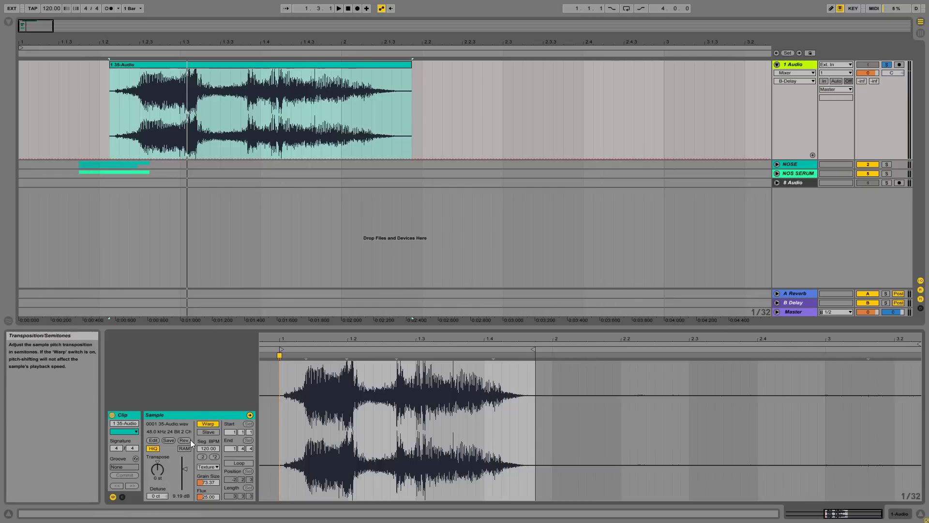
left_click_drag(158, 469, 157, 476)
left_click(210, 468)
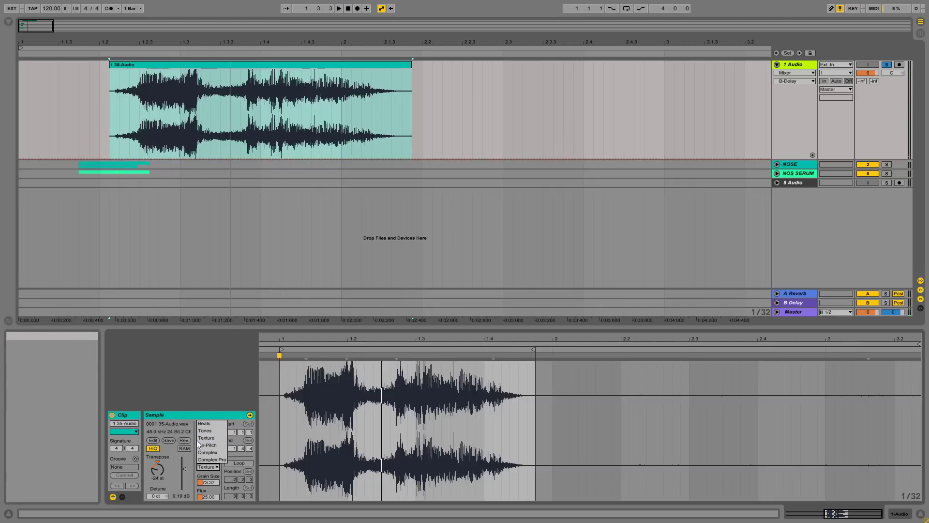
left_click(186, 422)
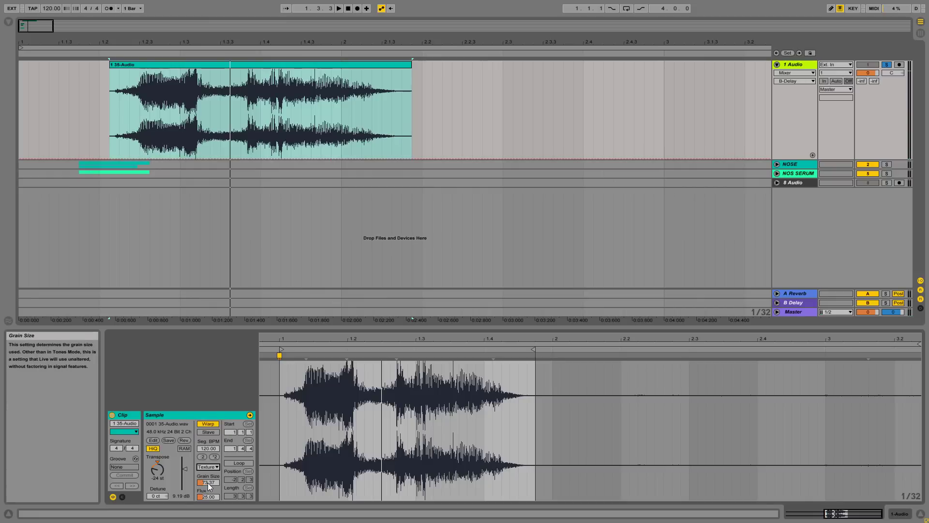
Select the transposed clip on the 1 Audio track and play it back.
left_click(213, 64)
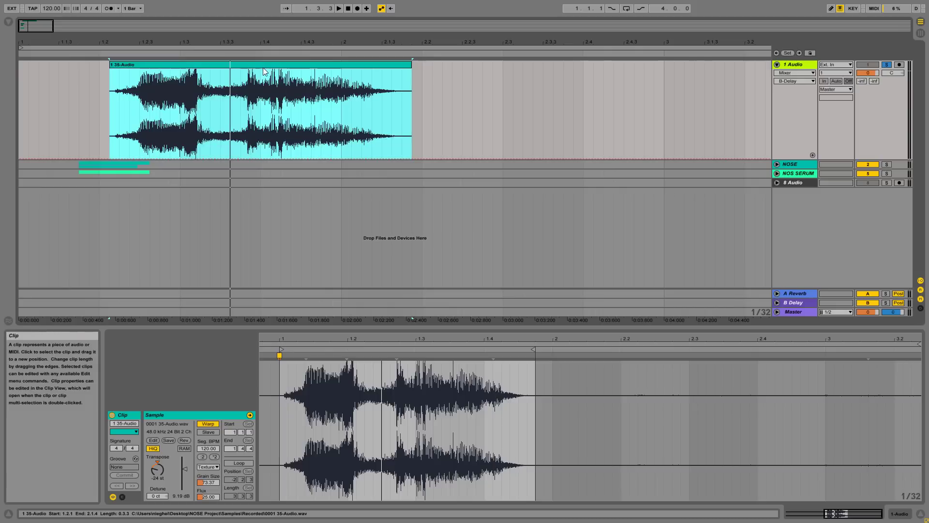
key("space")
key("space")
key("space")
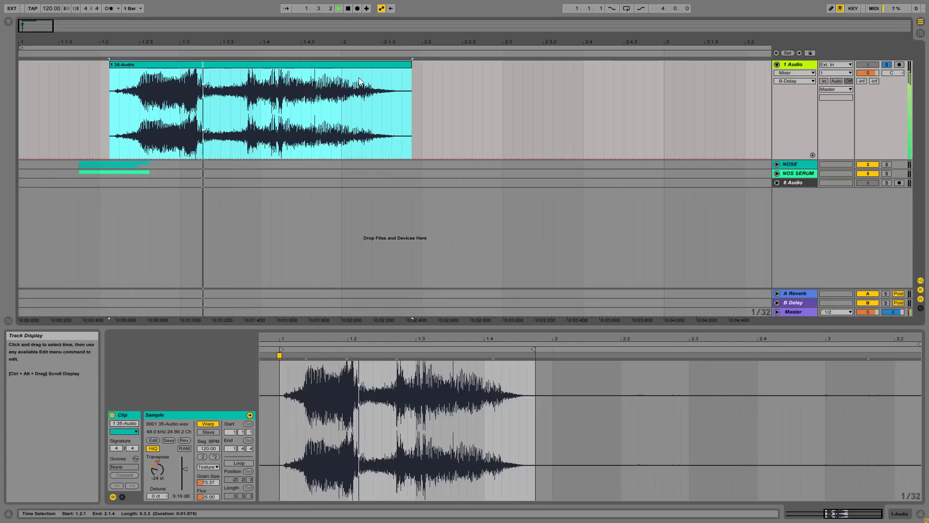
key("space")
key("space")
key("space")
Add the OTT preset of Multiband Dynamics to the 1 Audio track and set its overall output to 6.90 dB.
left_click(794, 65)
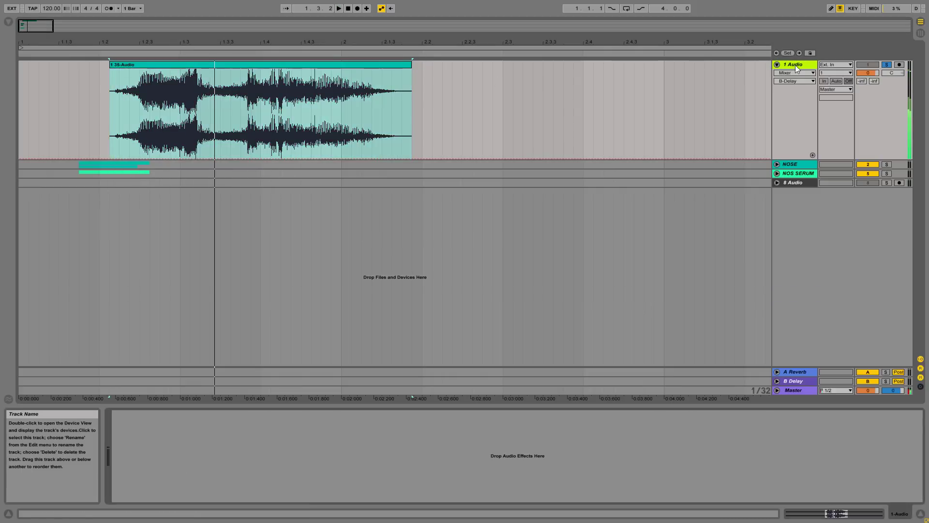
left_click(9, 22)
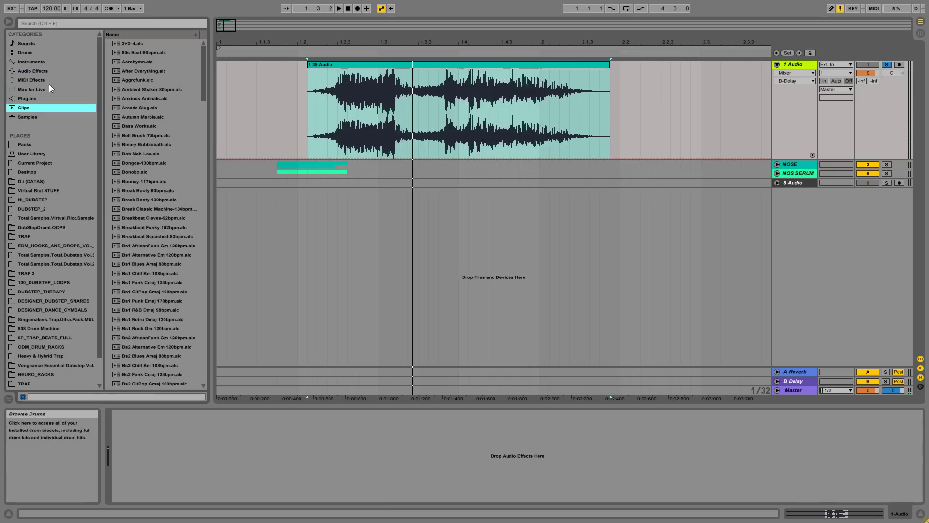
left_click(33, 70)
left_click_drag(149, 237, 390, 118)
left_click_drag(326, 436, 326, 425)
Play the 1 Audio clip through OTT several times to judge the compressed sound.
key("space")
key("space")
key("space")
scroll(155, 123, "up", 5)
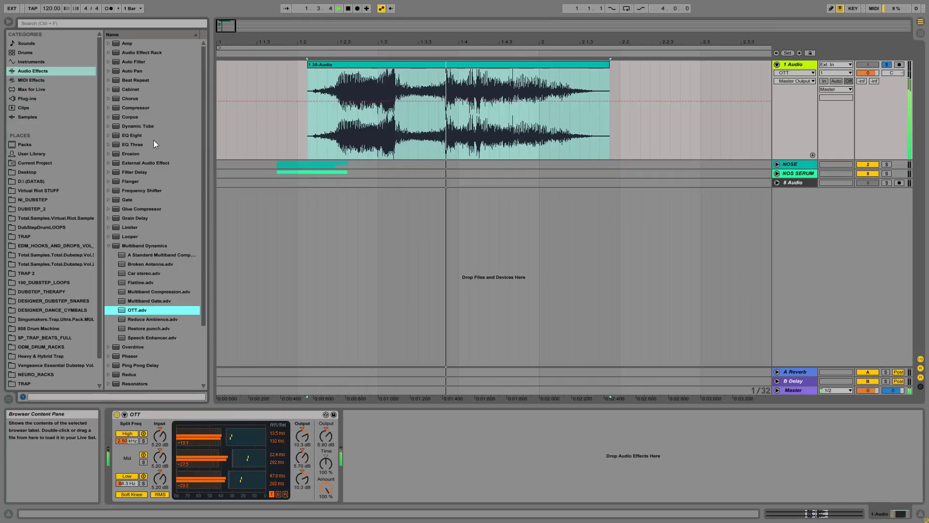
key("space")
key("space")
key("space")
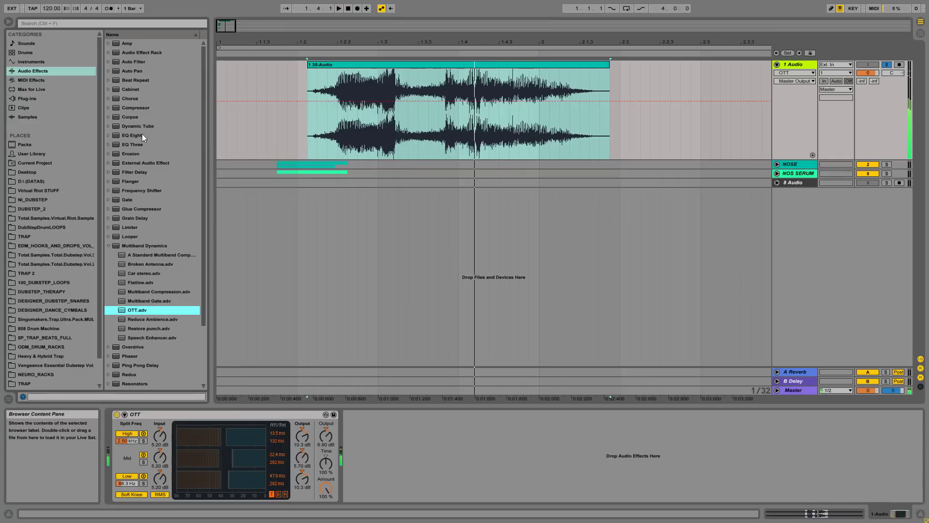
scroll(149, 145, "down", 5)
left_click(292, 416)
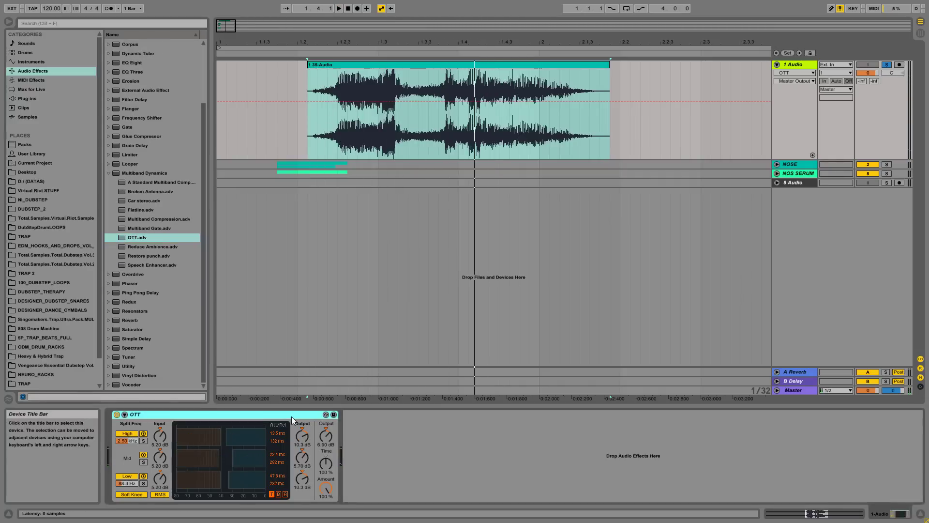
key("space")
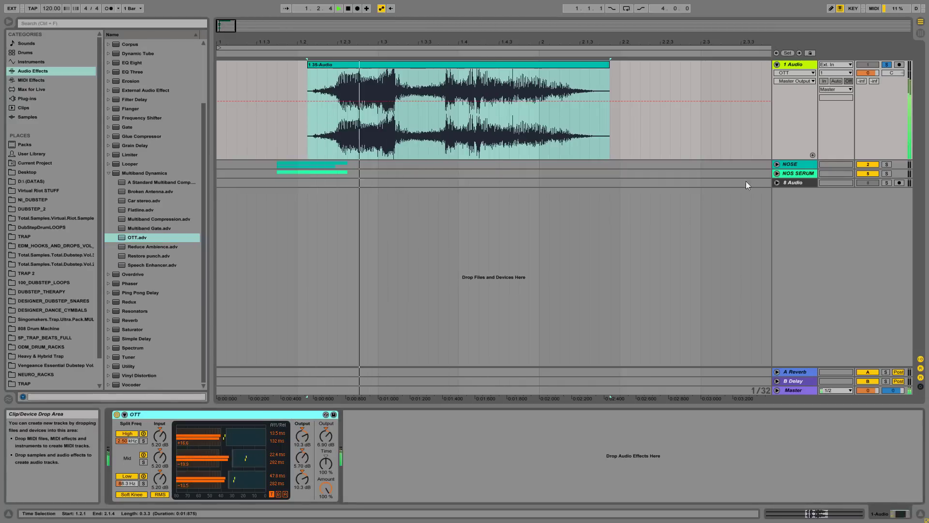
key("space")
Try the Complex Pro warp mode on the 1 Audio clip and play the result.
double_click(535, 64)
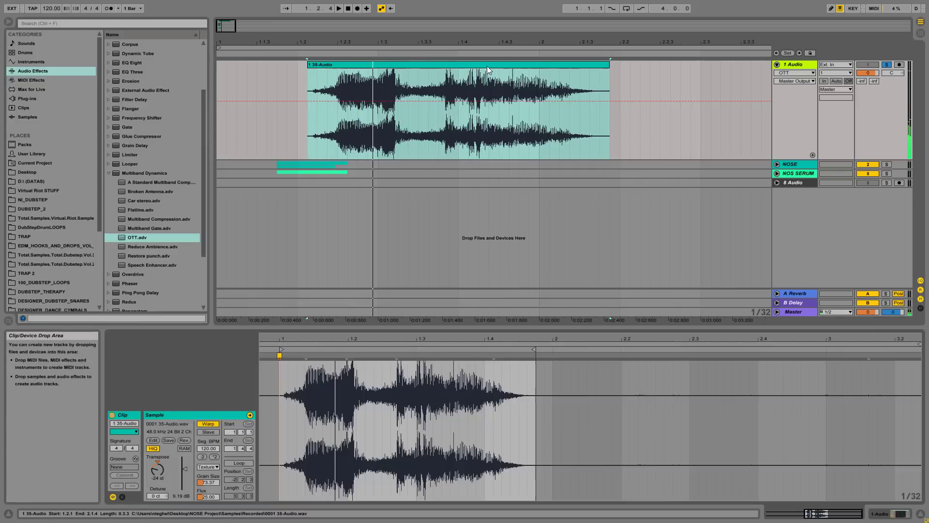
left_click(208, 467)
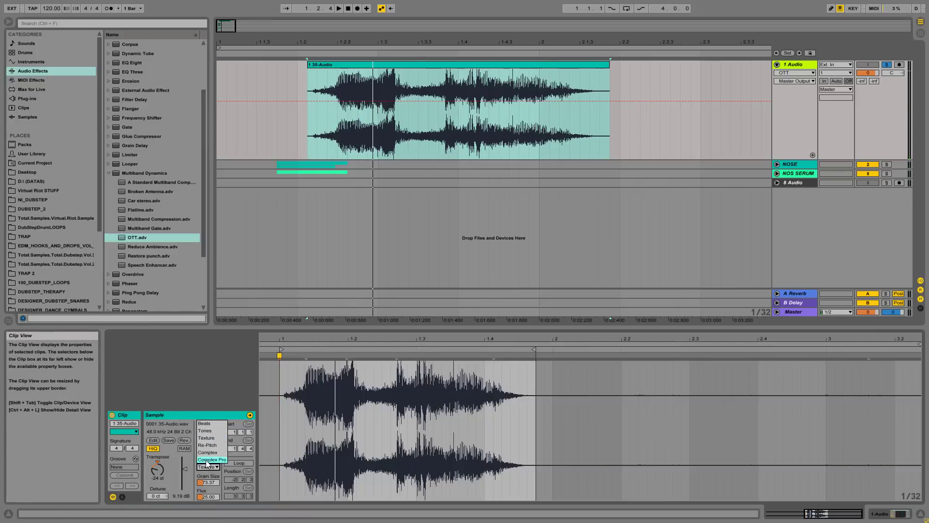
left_click(208, 460)
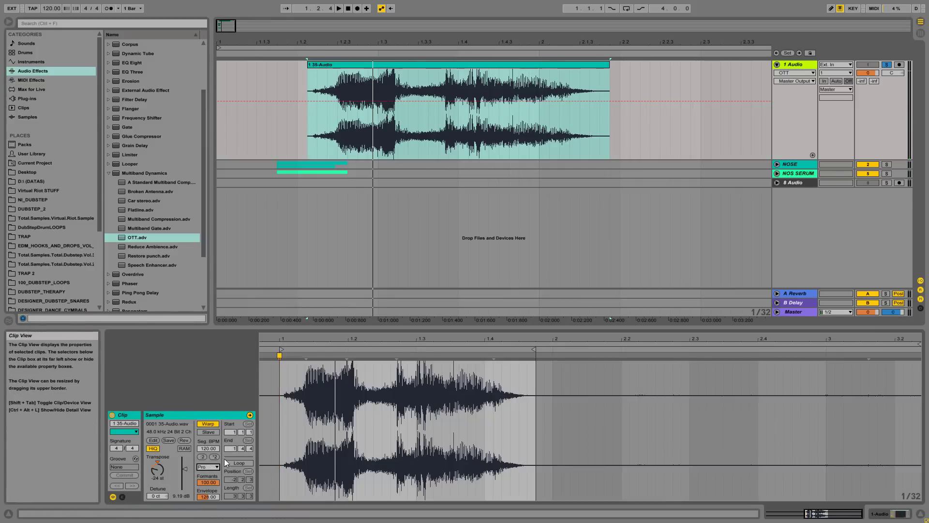
key("space")
Try an Envelope value of 8.00 in Complex Pro, play the clip, and undo the warp changes back to Texture.
key("space")
key("space")
left_click_drag(213, 498, 214, 520)
key("space")
key("space")
key("space")
key("space")
key("space")
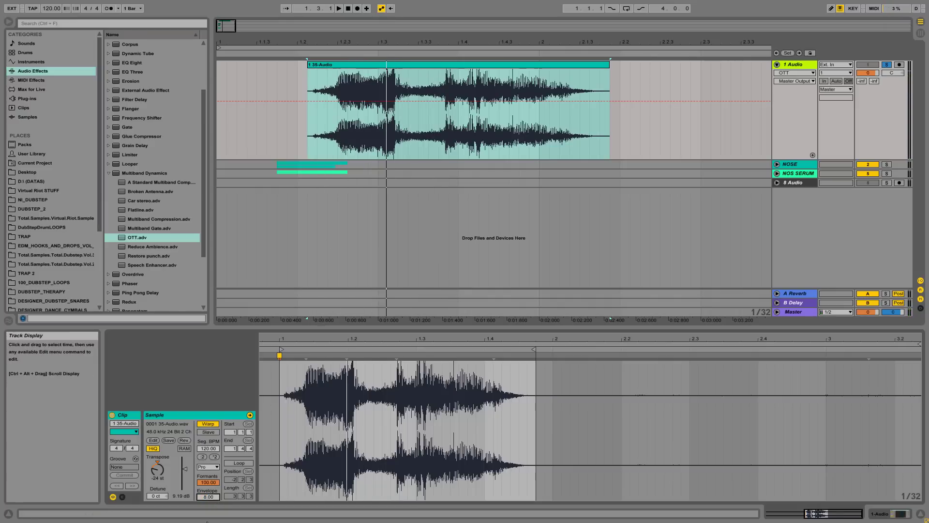
key("space")
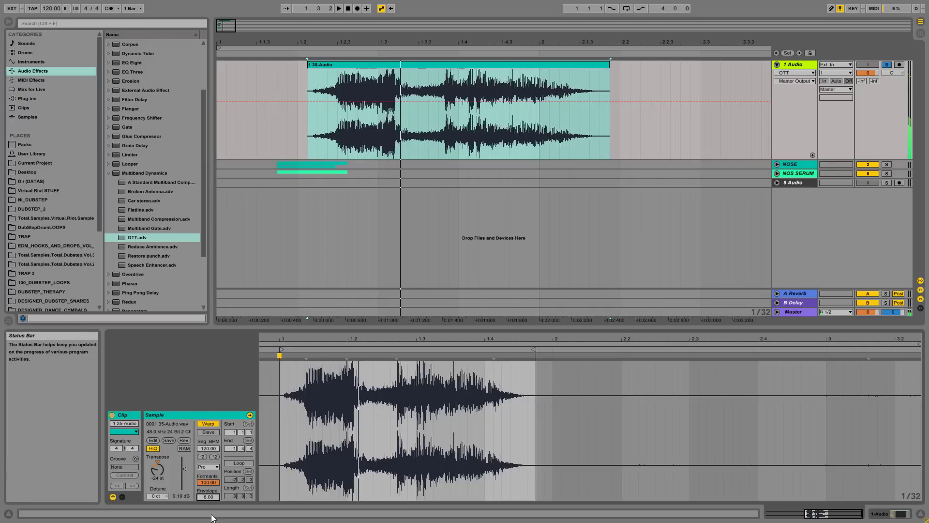
key("ctrl+z")
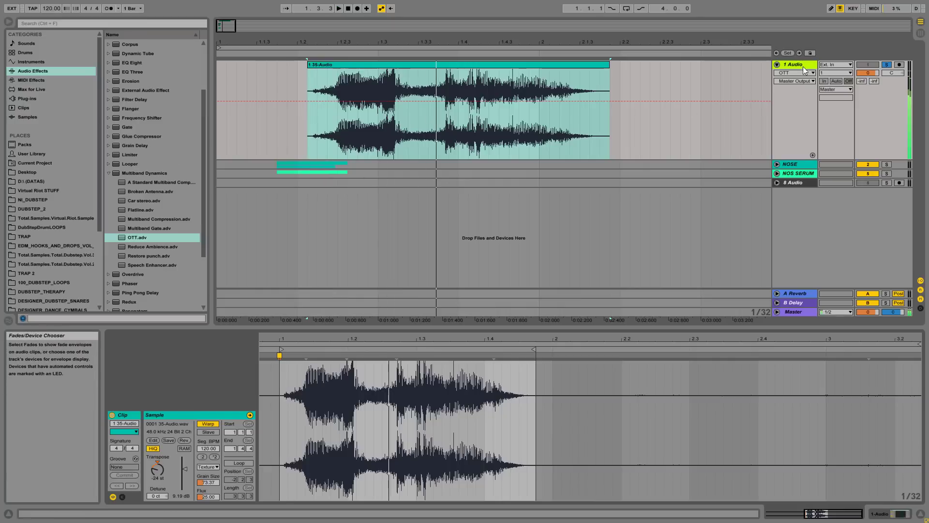
Duplicate the 1 Audio track and reset the transposition of the duplicate's clip to 0 st.
key("ctrl+d")
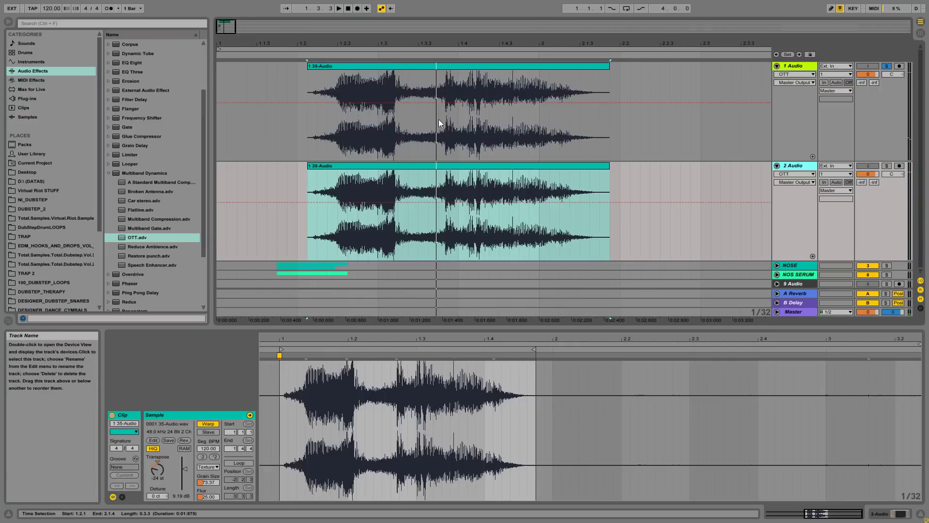
double_click(793, 166)
double_click(457, 190)
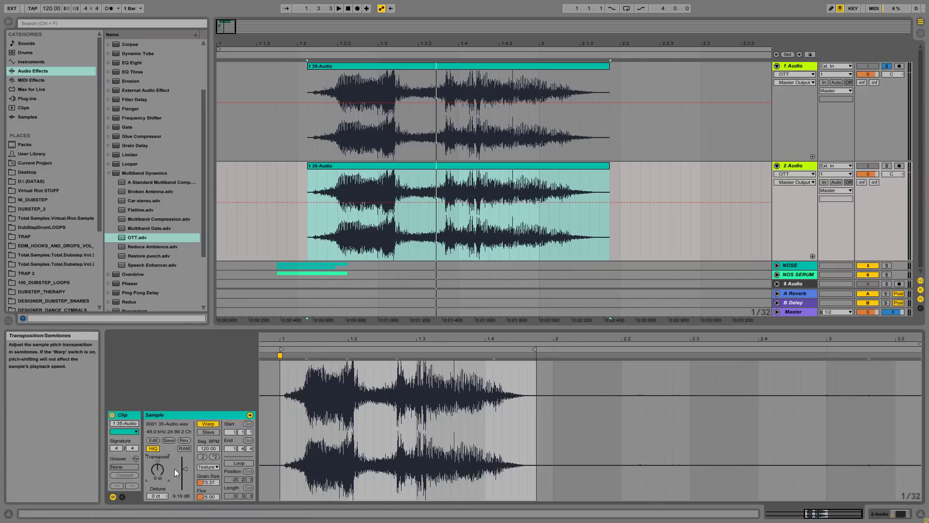
Add EQ Eight after OTT on the 2 Audio track and set band 1 to a low cut at about 2.89 kHz.
double_click(793, 165)
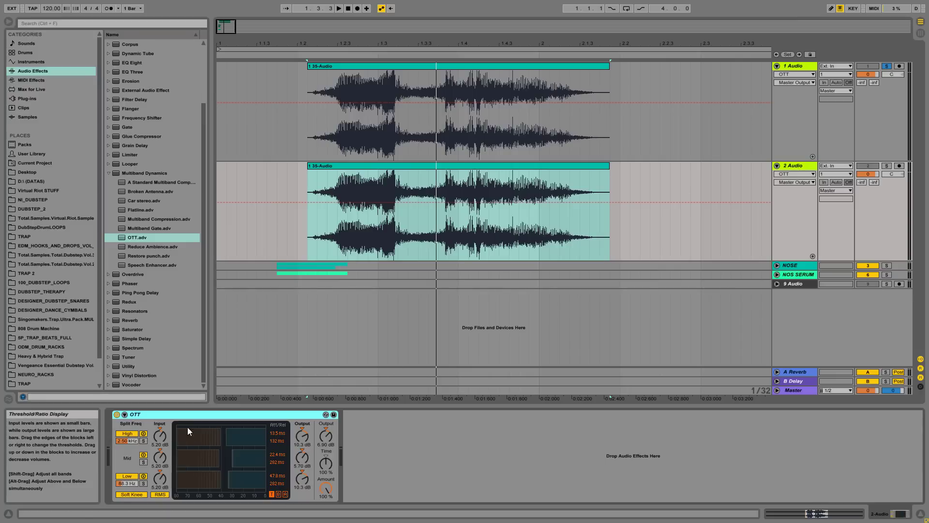
scroll(126, 165, "up", 4)
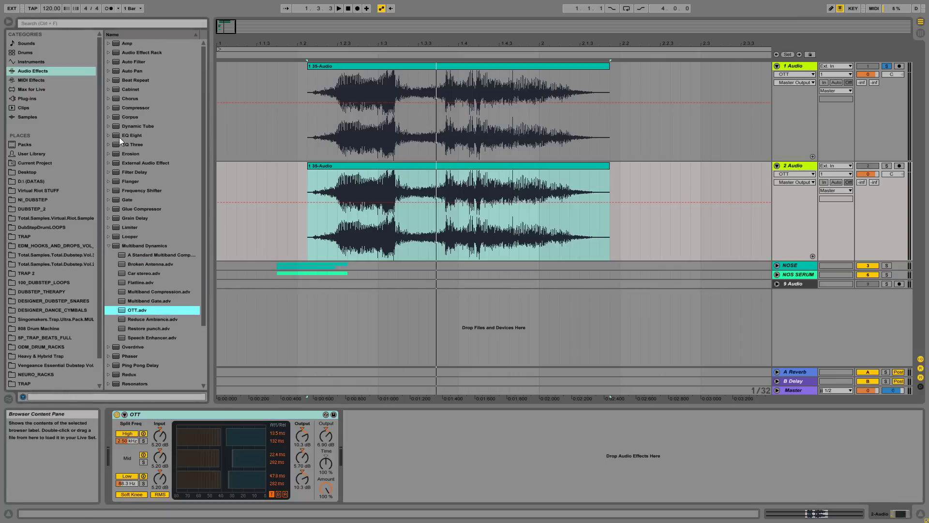
left_click(140, 137)
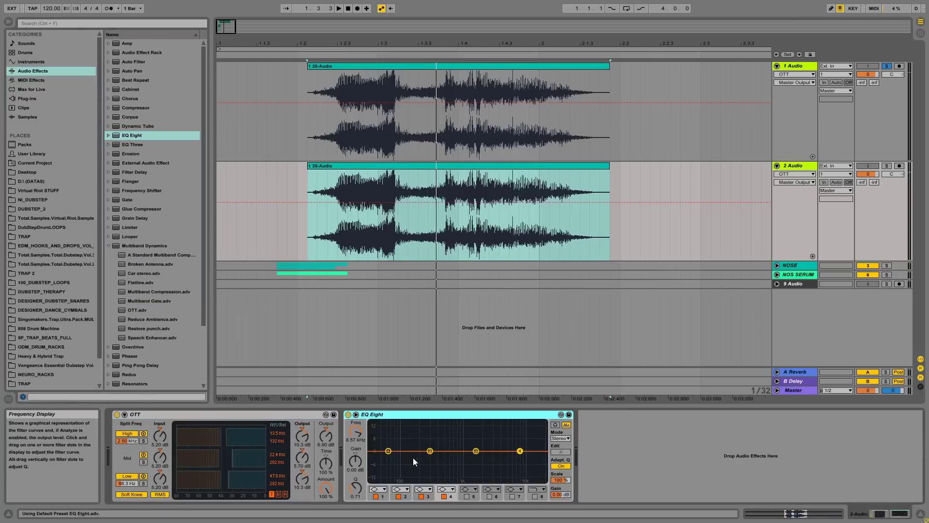
left_click(379, 489)
left_click(373, 447)
left_click_drag(389, 463, 464, 463)
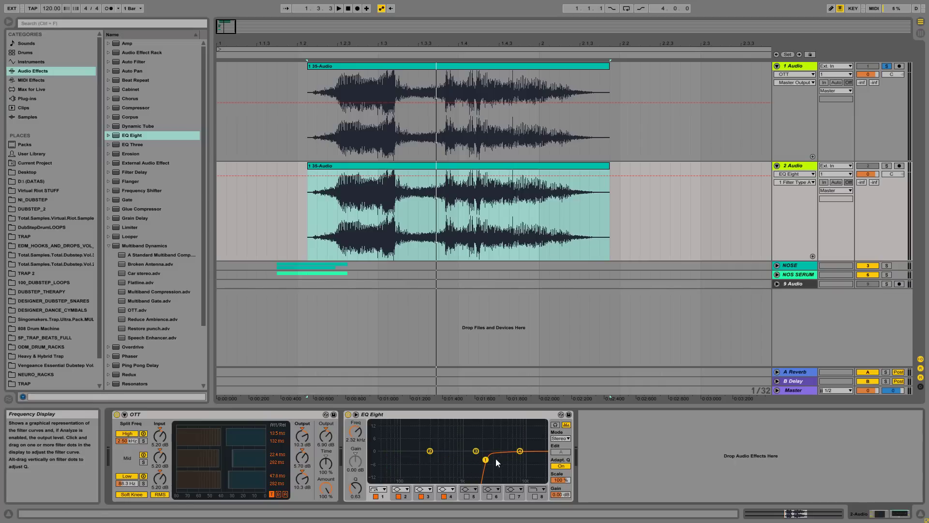
left_click_drag(489, 460, 491, 460)
Solo the 2 Audio track alongside 1 Audio and play both layers together.
key("space")
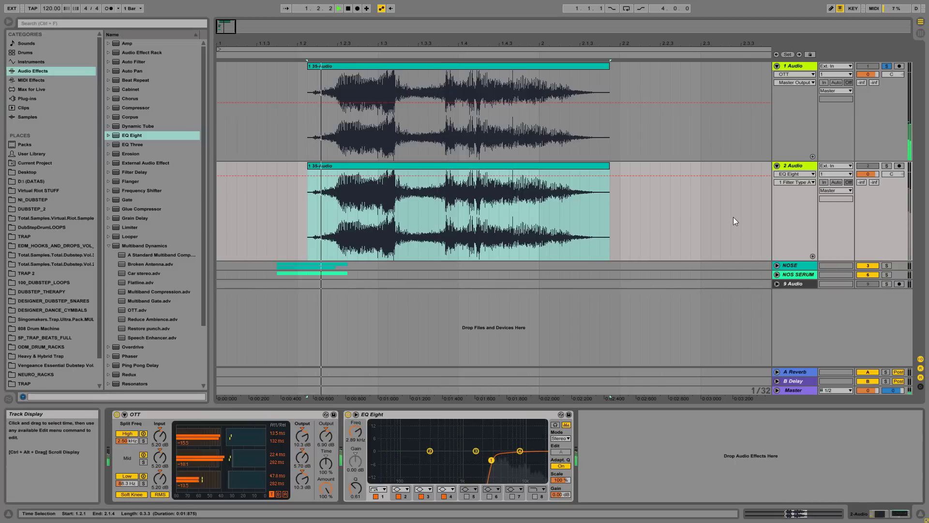
key("space")
left_click(885, 165)
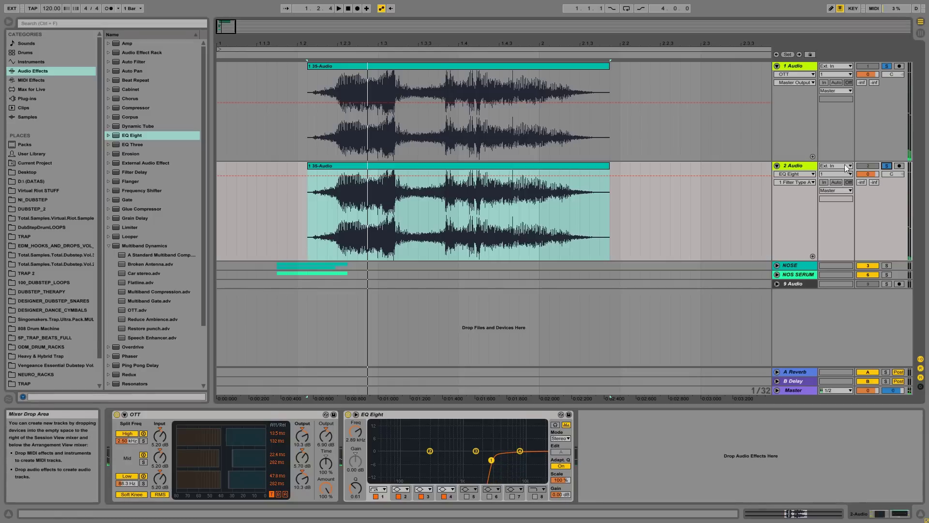
left_click(449, 166)
key("space")
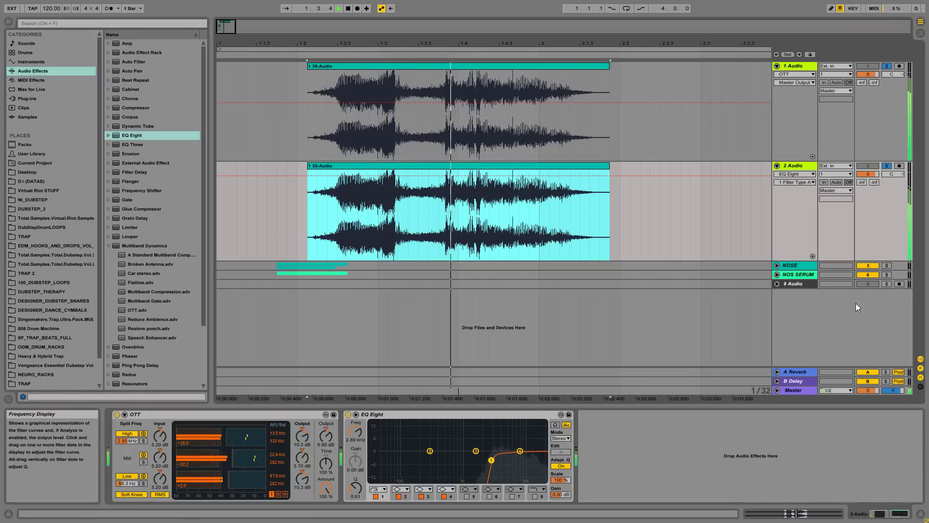
key("space")
key("space")
Adjust the EQ Eight low cut on 2 Audio to about 2.79 kHz with a Q of 0.38, and play both layers.
key("space")
key("space")
left_click_drag(491, 460, 490, 466)
key("space")
key("space")
key("space")
key("space")
key("space")
key("space")
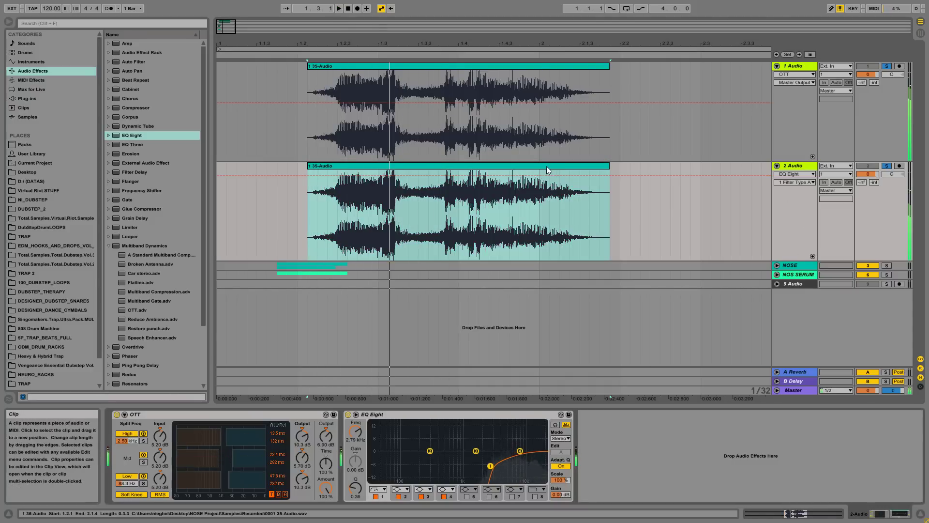
Open the clips on 1 Audio and 2 Audio in turn to compare their transposition settings.
double_click(547, 168)
left_click(461, 66)
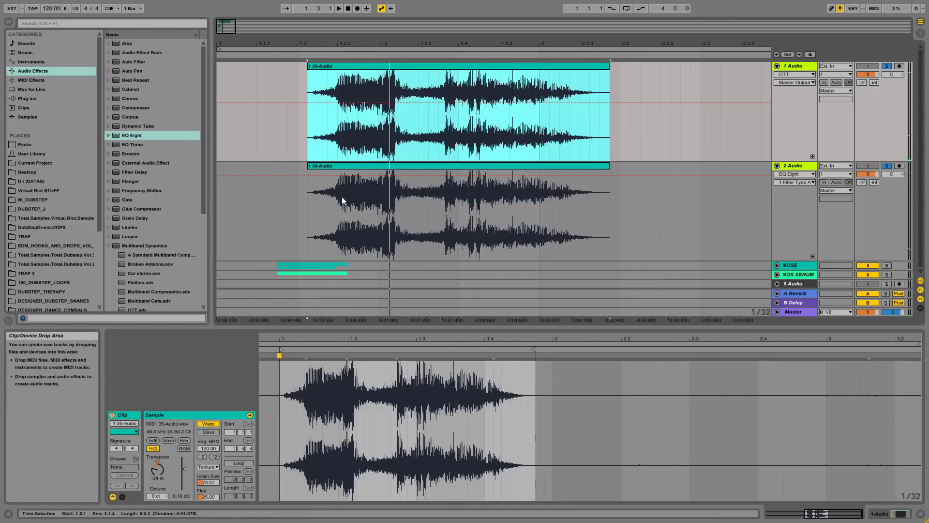
left_click(459, 167)
left_click_drag(157, 469, 157, 473)
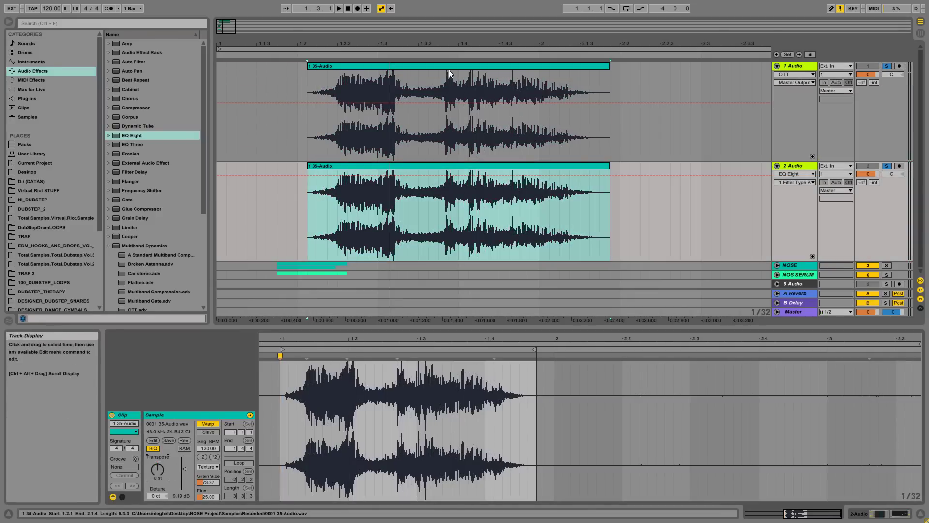
Play the 2 Audio and 1 Audio clips again to compare the upper layer with the transposed bass layer.
key("Up")
left_click(448, 165)
key("space")
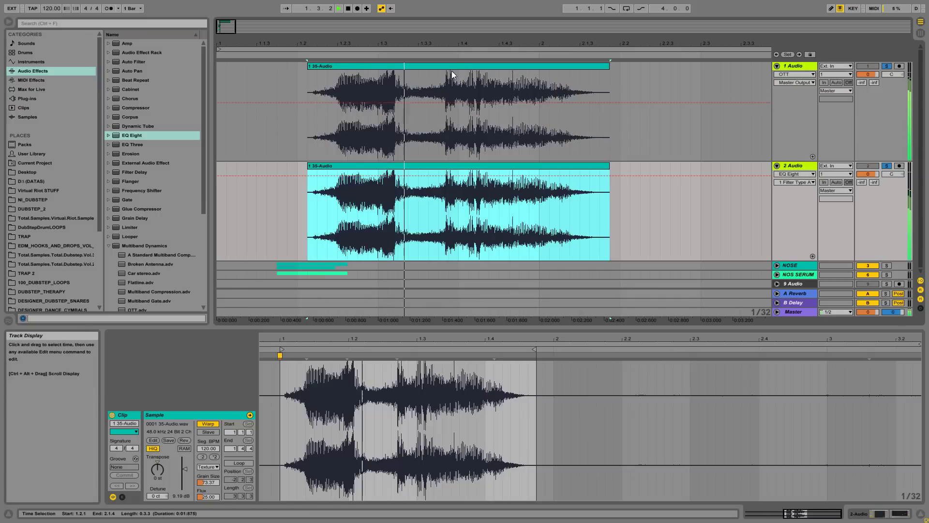
key("space")
left_click(453, 64)
key("space")
key("space")
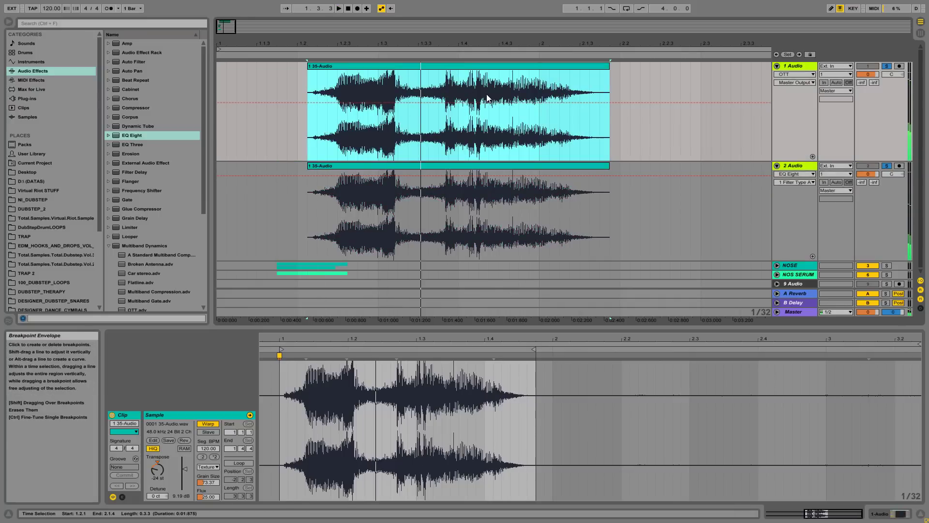
left_click(797, 66)
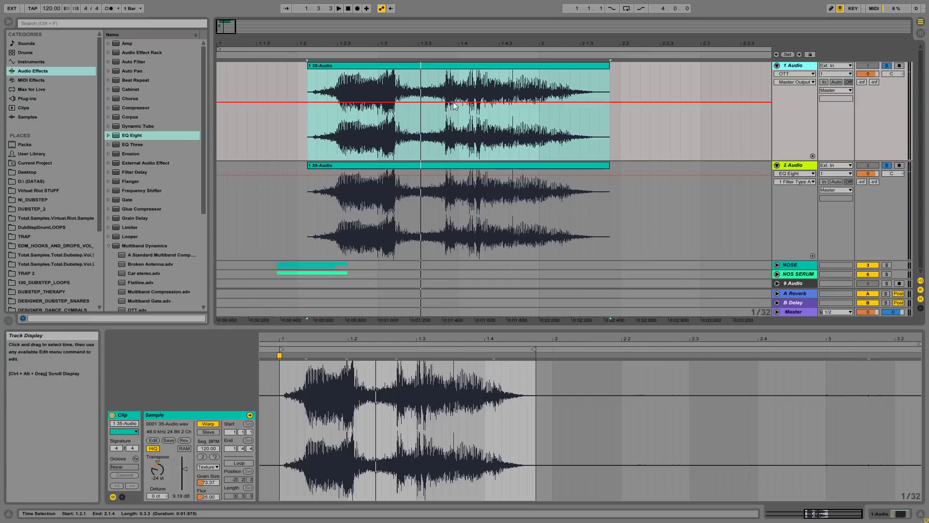
left_click_drag(455, 46, 444, 41)
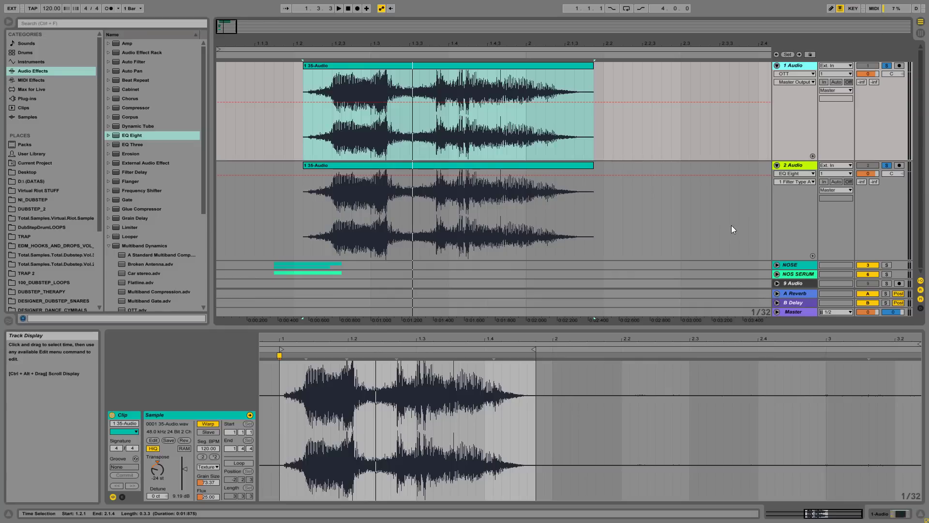
Expand the NOS SERUM group, solo 7 Audio and play its frozen clip.
left_click(777, 274)
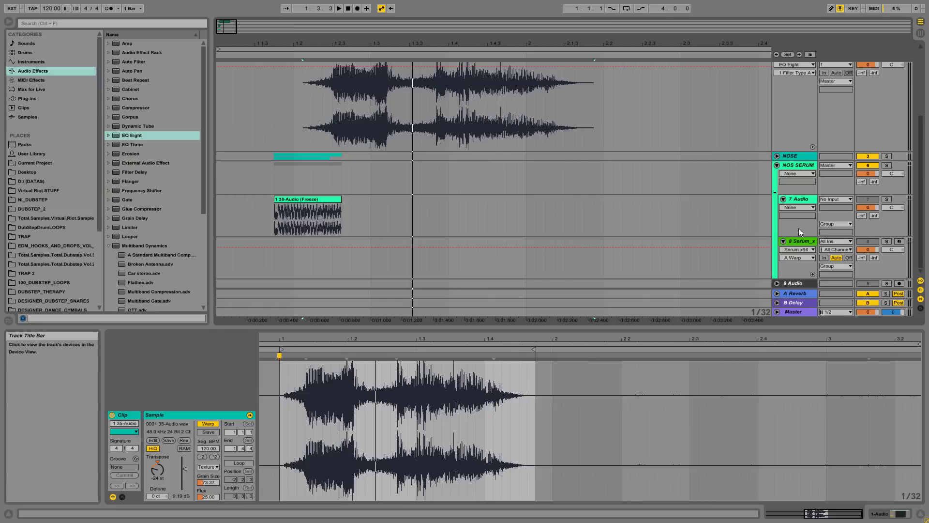
left_click(796, 200)
left_click(886, 199)
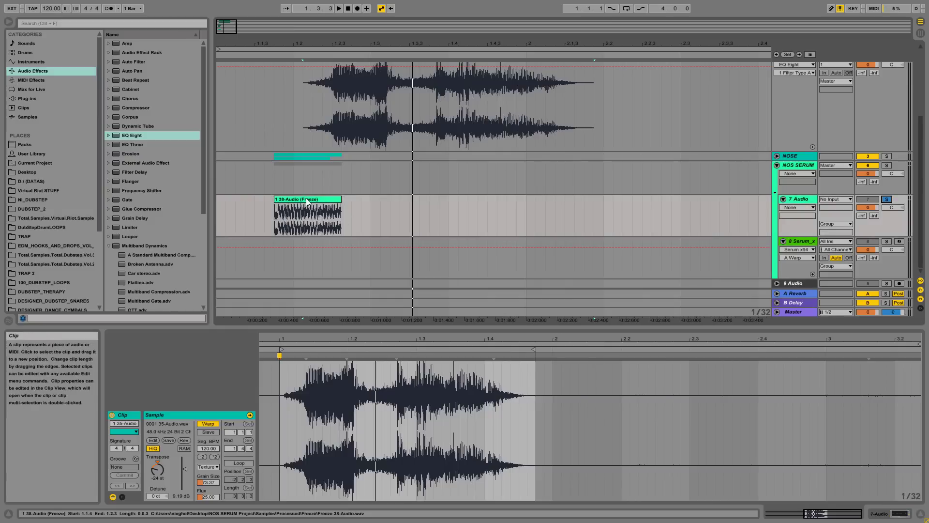
left_click(307, 200)
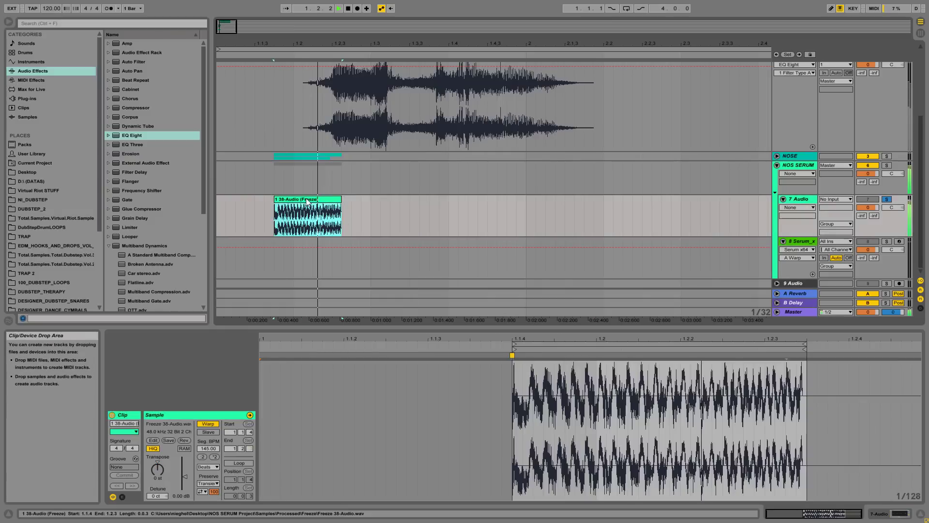
Split the clips on 1 Audio and 2 Audio at 1.3.1 and 1.3.4.
scroll(368, 166, "up", 3)
scroll(369, 167, "up", 3)
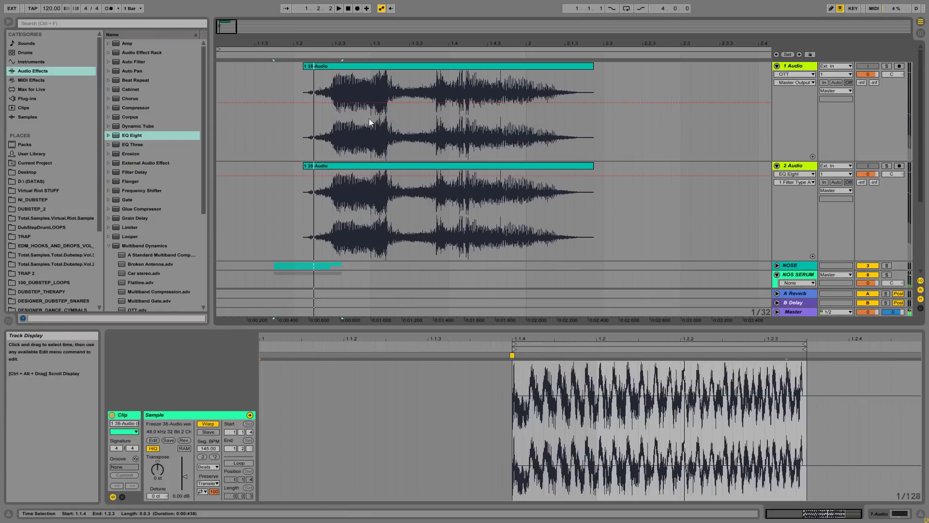
left_click_drag(370, 121, 437, 202)
key("ctrl+e")
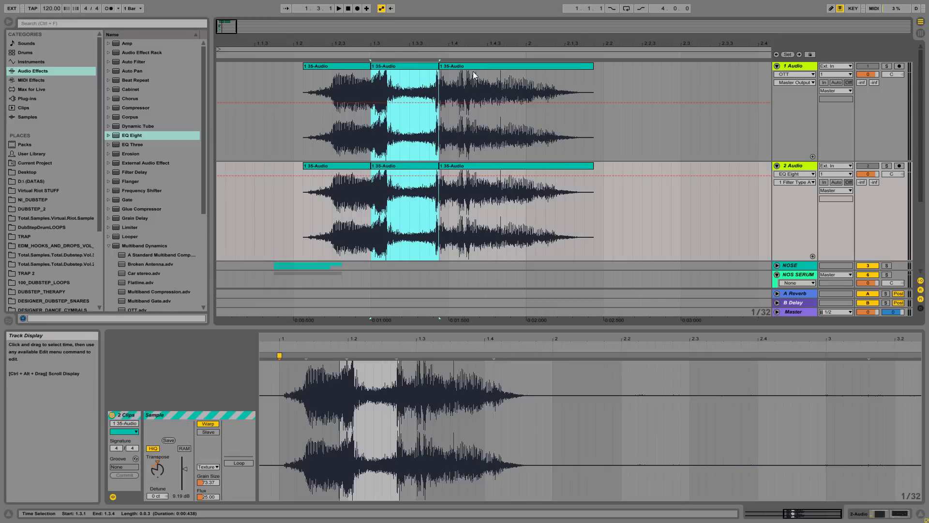
Delete the outer clip pieces on 1 Audio and 2 Audio, keeping only the middle segment of each.
left_click(472, 67)
key("Delete")
left_click(338, 65)
key("Delete")
left_click(358, 170)
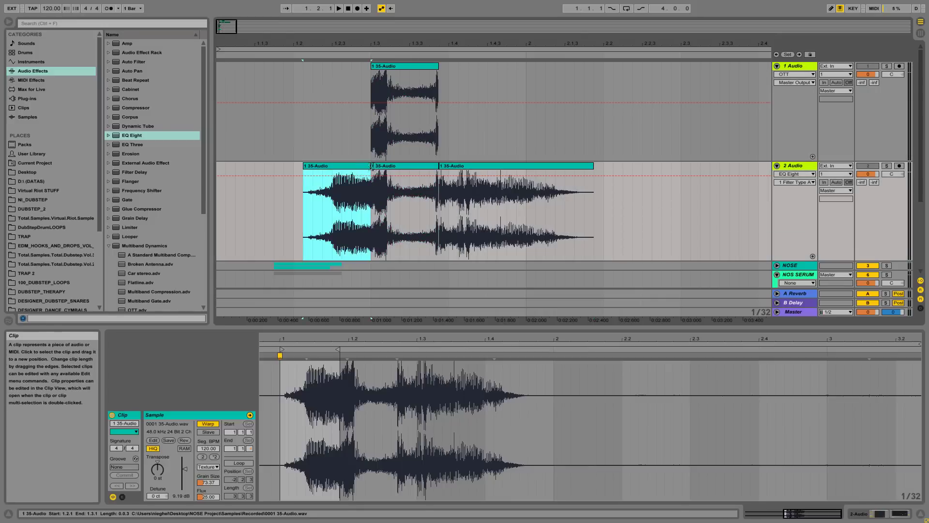
key("Delete")
left_click(460, 165)
key("Delete")
Solo 1 Audio and 2 Audio together and play the trimmed middle segment.
left_click(411, 74)
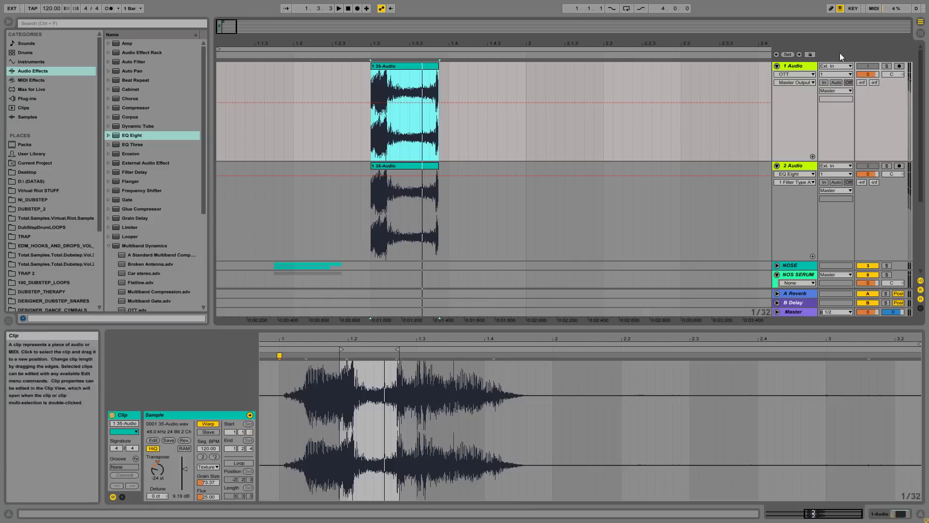
left_click(887, 66)
left_click(887, 165, "ctrl")
key("space")
key("space")
key("space")
key("space")
key("space")
scroll(435, 150, "down", 4)
key("space")
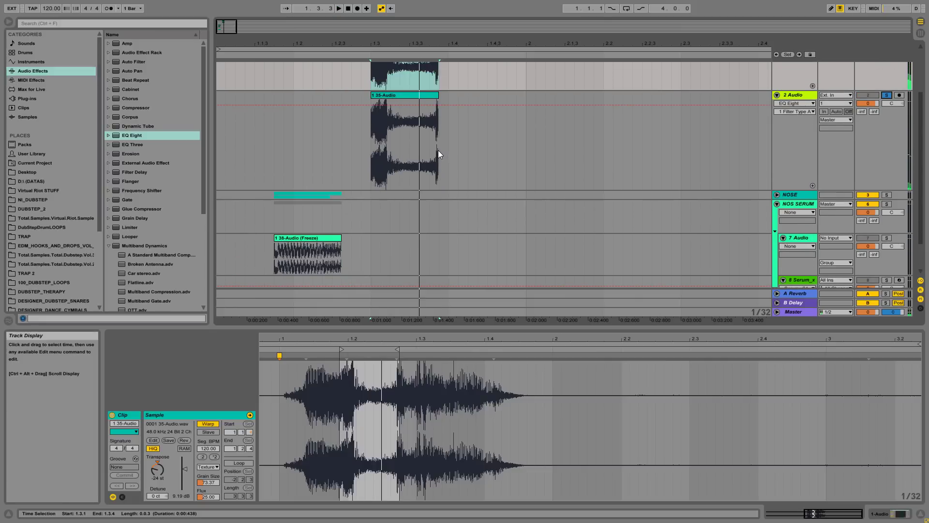
Solo 7 Audio in the NOS SERUM group and play its frozen clip for comparison with the trimmed layers.
scroll(438, 149, "down", 2)
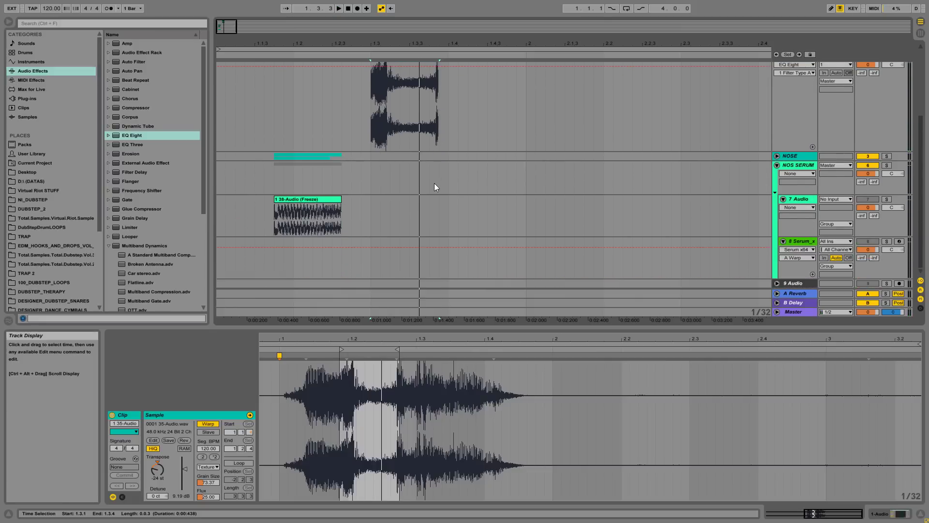
left_click(887, 199)
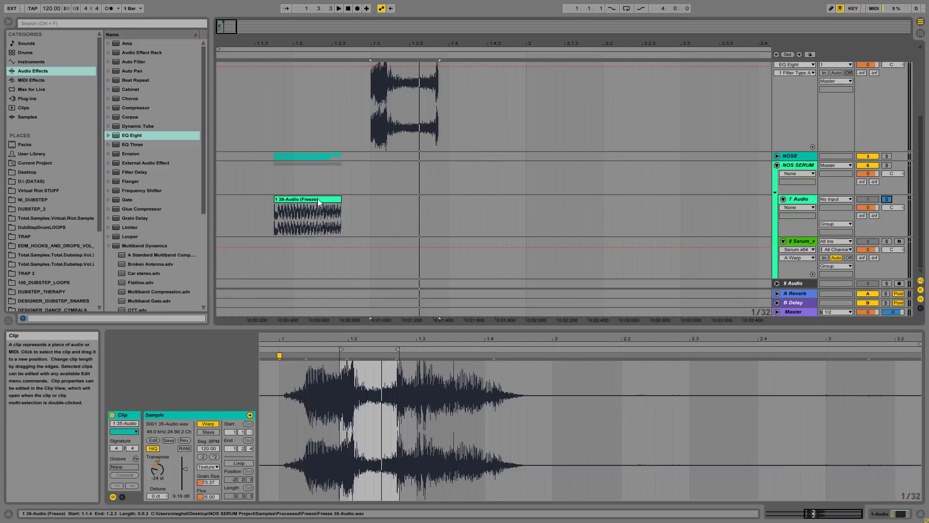
left_click(318, 203)
key("space")
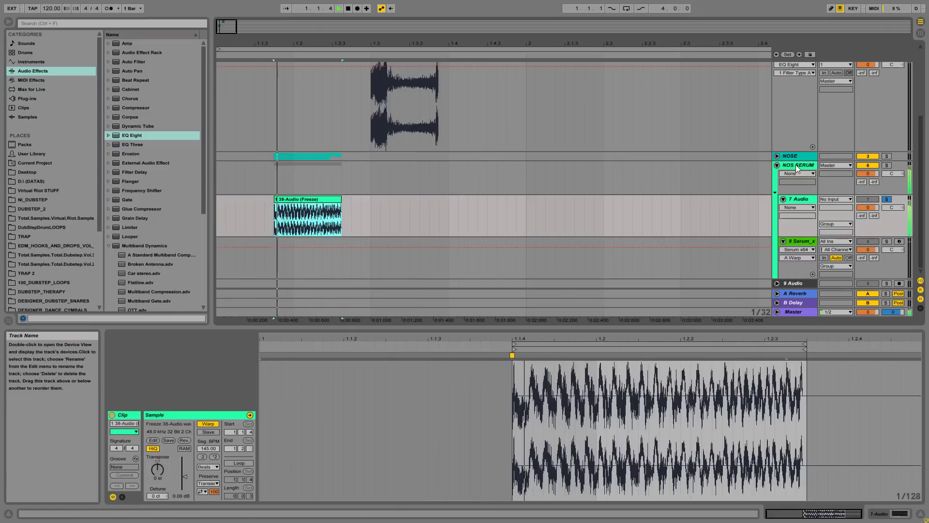
key("space")
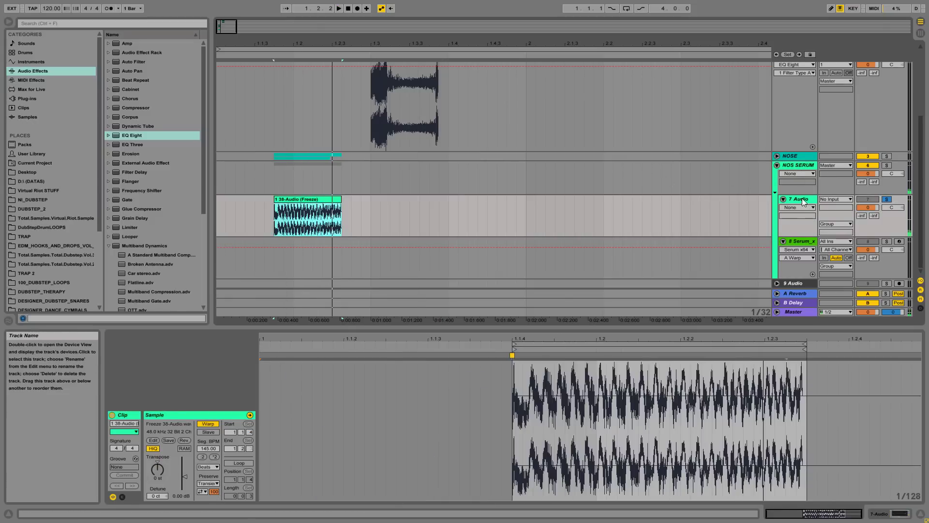
Show the enlarged EQ Eight spectrum for 7 Audio and play the frozen clip to examine its fundamental frequency.
double_click(800, 200)
left_click(125, 414)
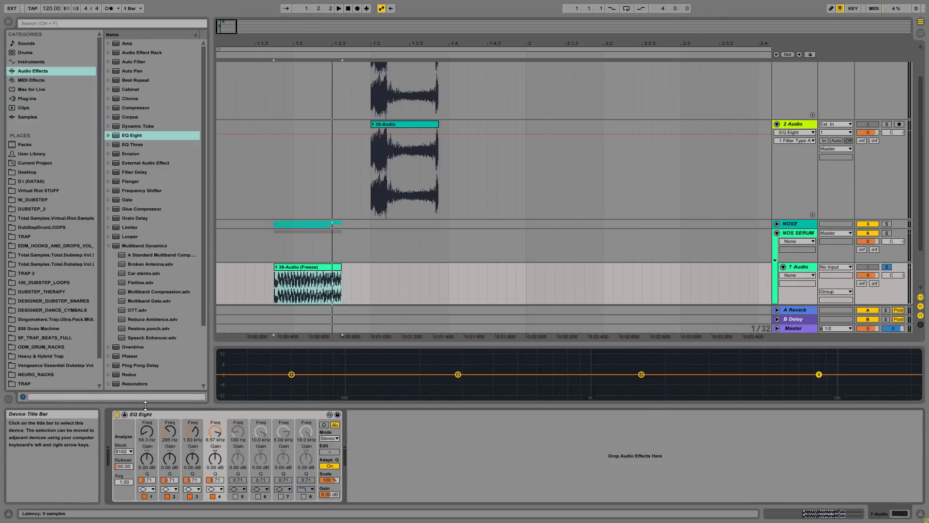
key("space")
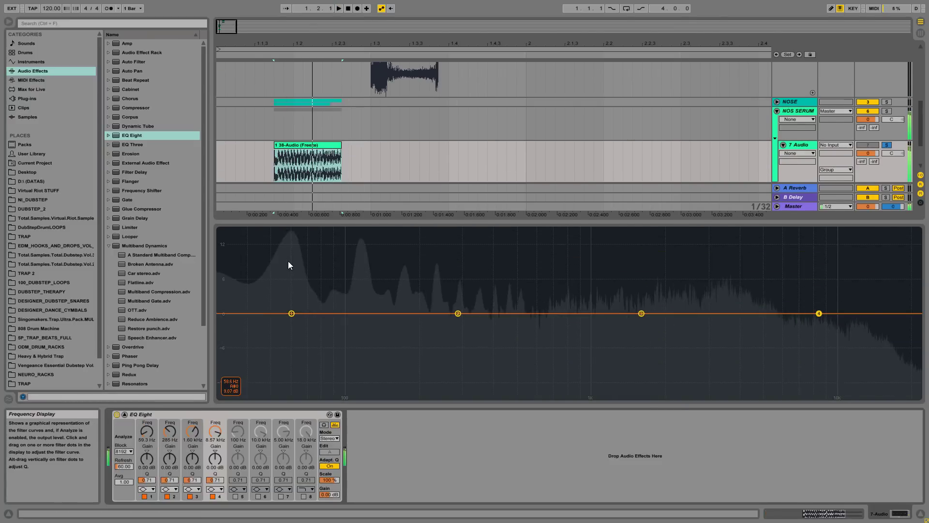
key("space")
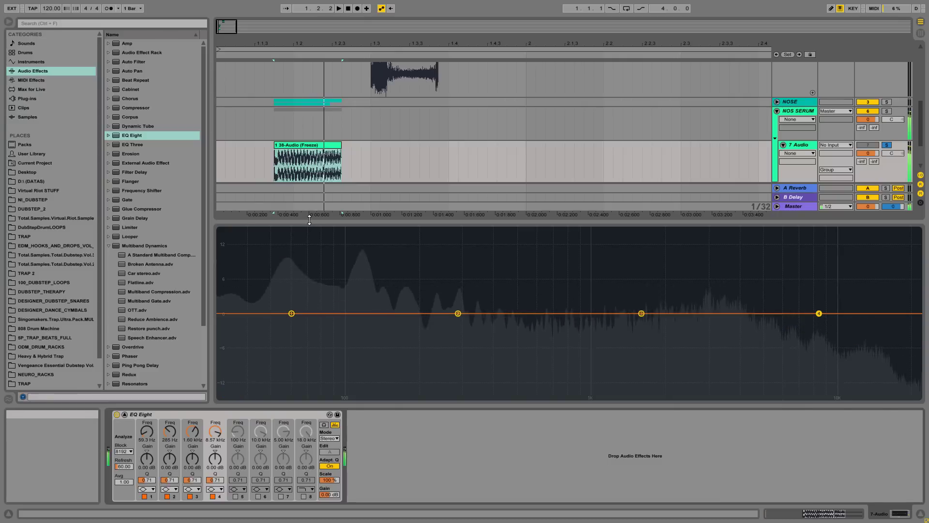
left_click_drag(307, 221, 601, 304)
Insert a new MIDI track after the NOS SERUM group and load Serum_x64 on it.
left_click(794, 243)
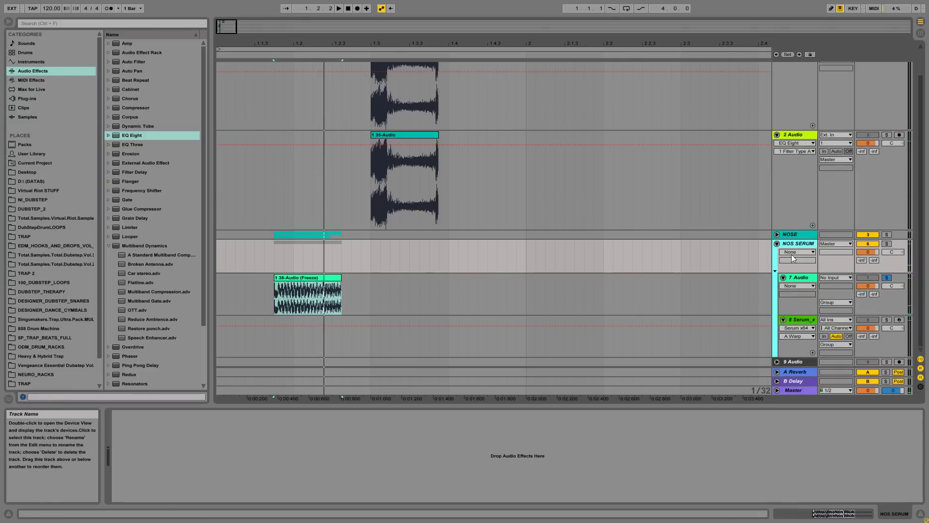
key("ctrl+shift+t")
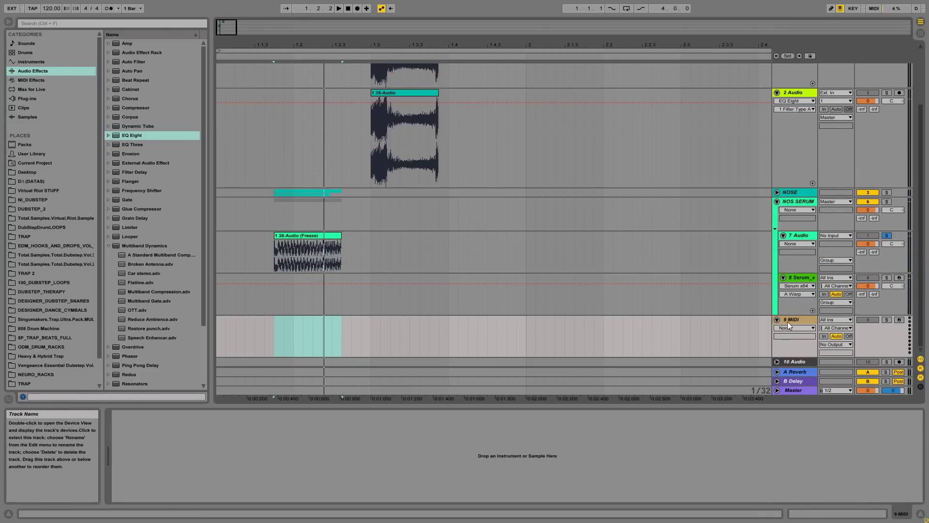
left_click(25, 98)
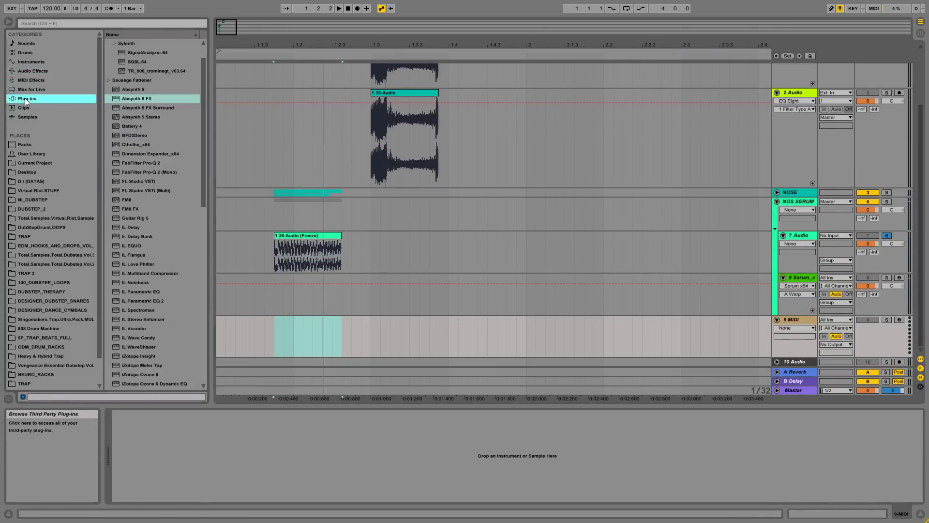
scroll(150, 245, "down", 10)
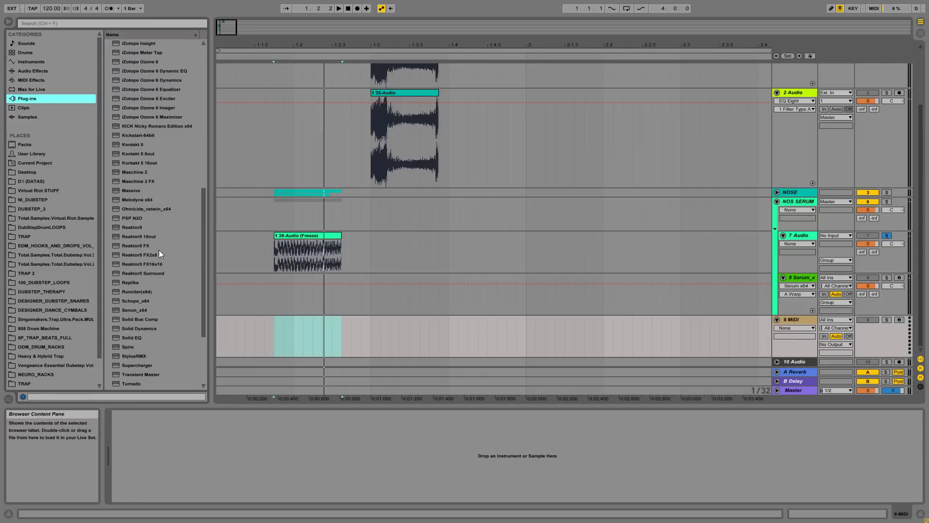
scroll(157, 249, "down", 4)
left_click(138, 237)
scroll(140, 285, "up", 2)
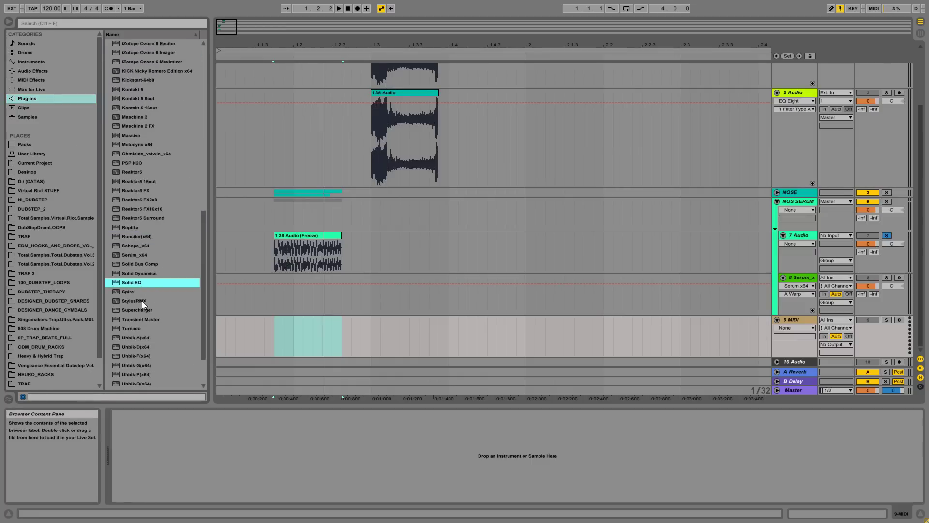
left_click(141, 302)
left_click(138, 273)
left_click(147, 255)
left_click_drag(147, 254, 298, 323)
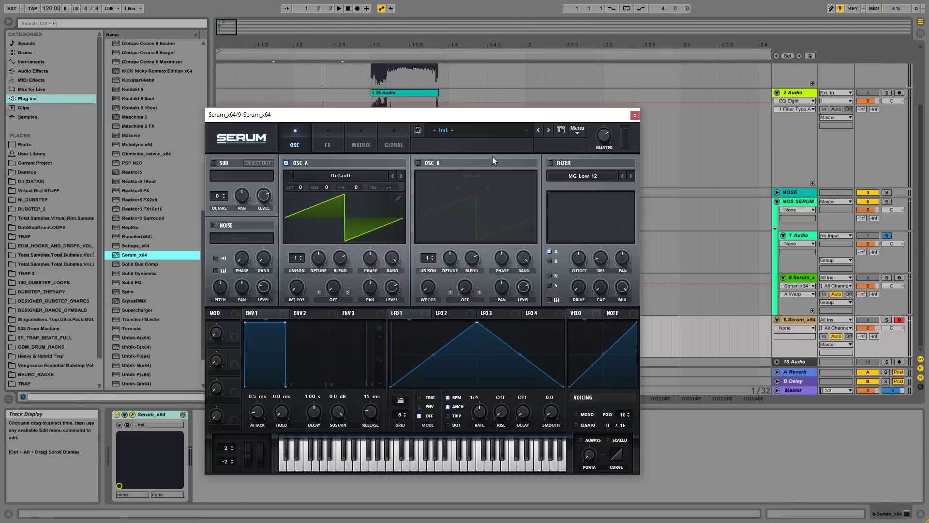
Open the oscillator A wavetable editor and enter a#0 as the formula to set the import split note.
left_click(397, 197)
left_click(488, 386)
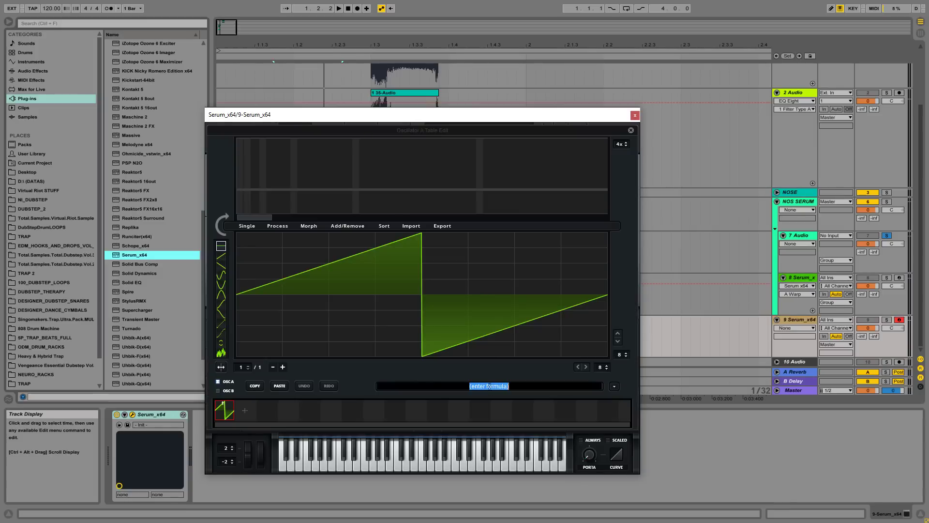
type("a#0")
key("Return")
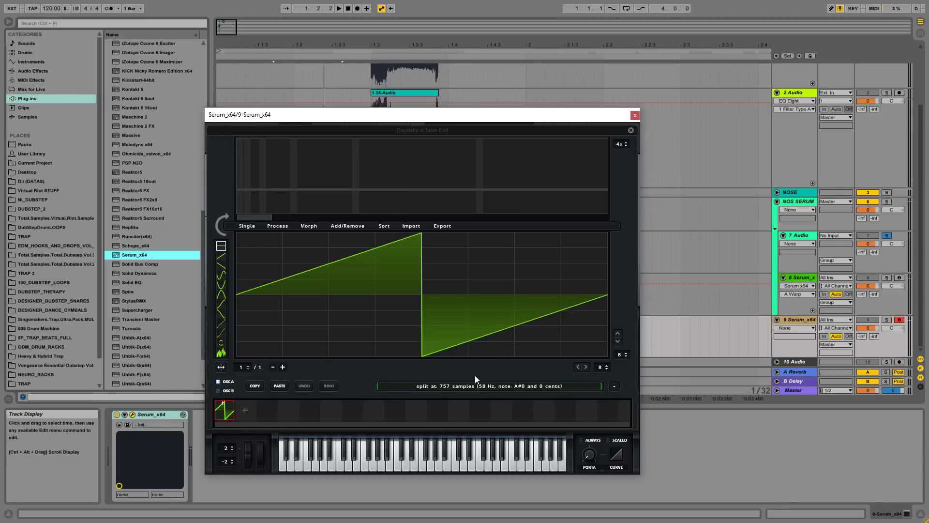
Import nose.wav from the Desktop folder into the oscillator A wavetable editor.
left_click_drag(365, 116, 520, 109)
left_click(27, 172)
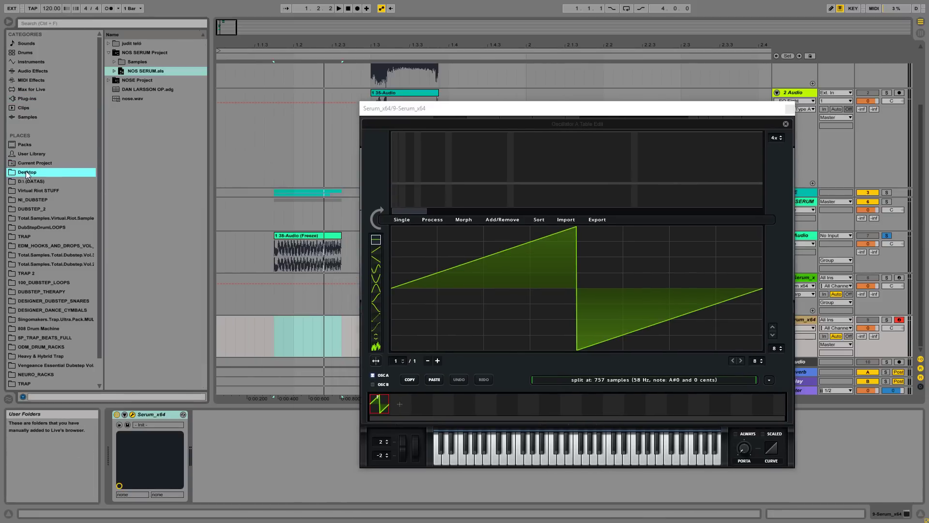
left_click_drag(211, 80, 244, 83)
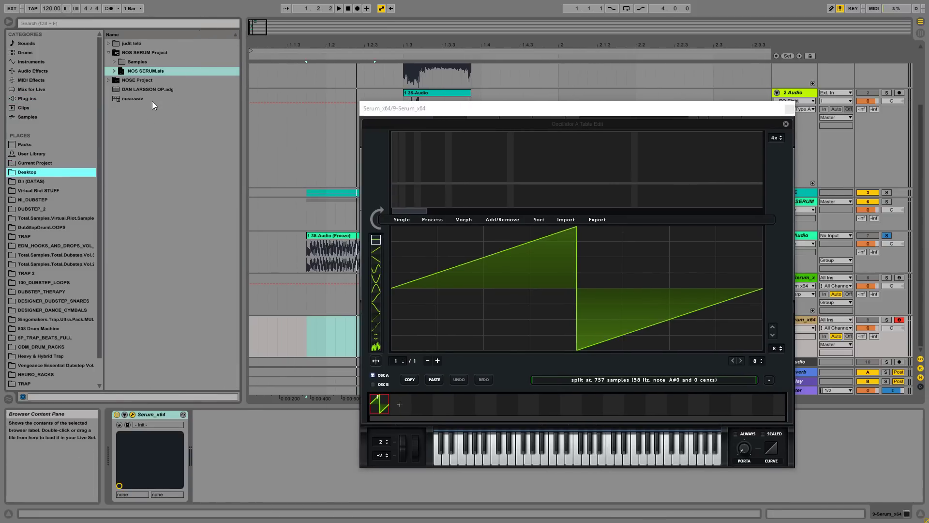
left_click(132, 100)
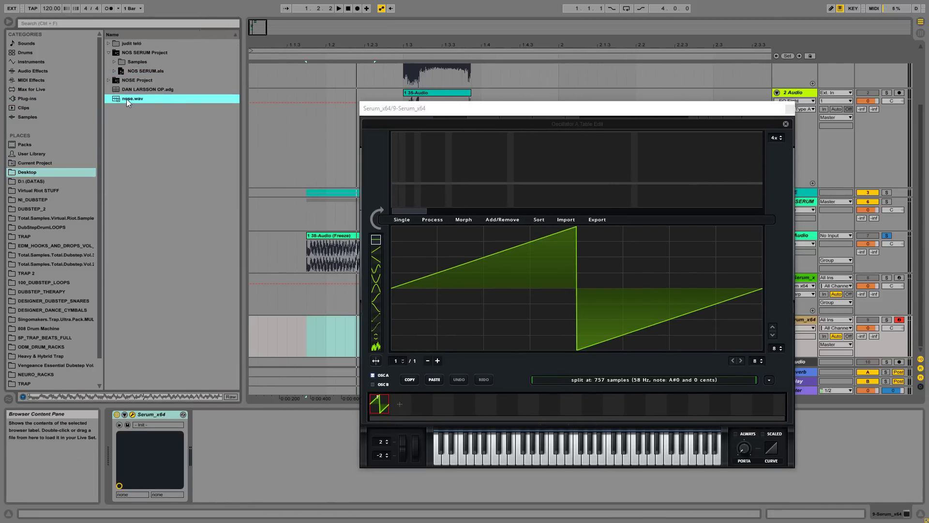
left_click_drag(121, 97, 577, 280)
Apply Morph - Spectral and X-Fade Edges (grid size) to the nose wavetable, and close the editor.
left_click(463, 219)
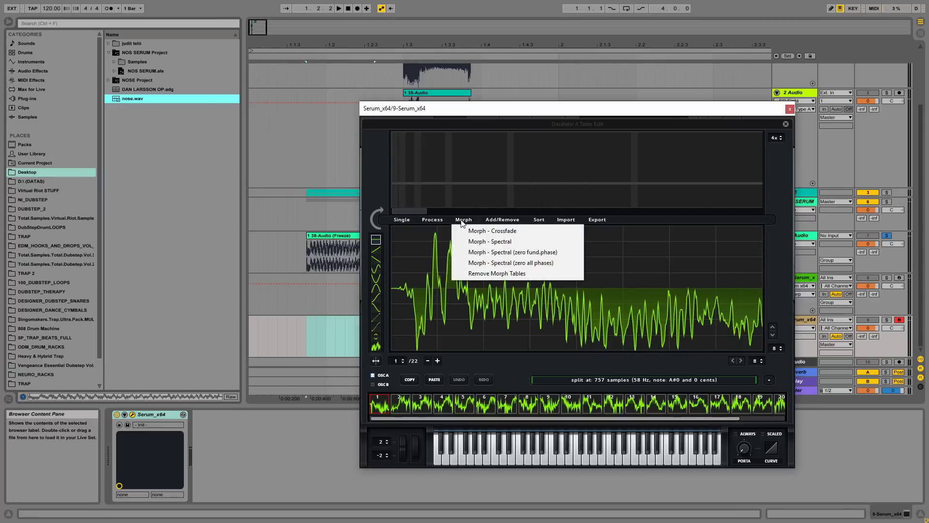
left_click(498, 244)
left_click(430, 220)
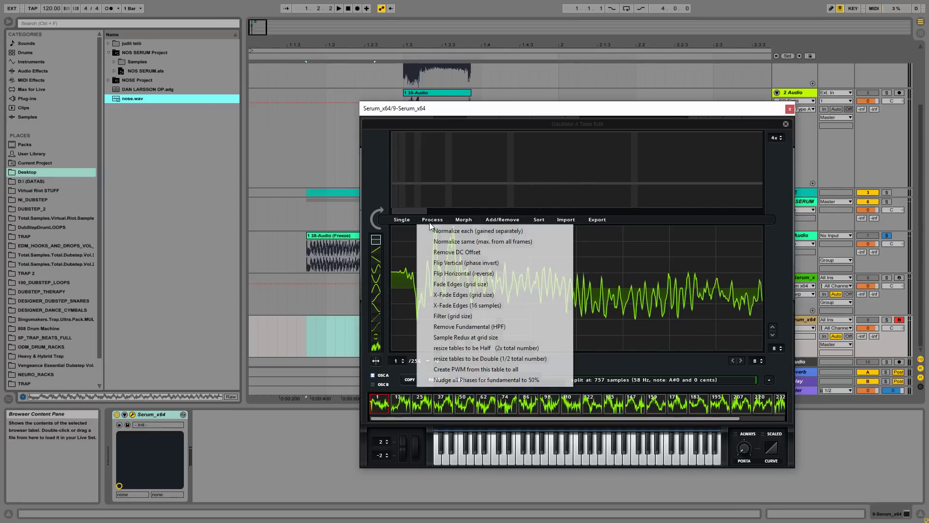
left_click(465, 295)
left_click(786, 124)
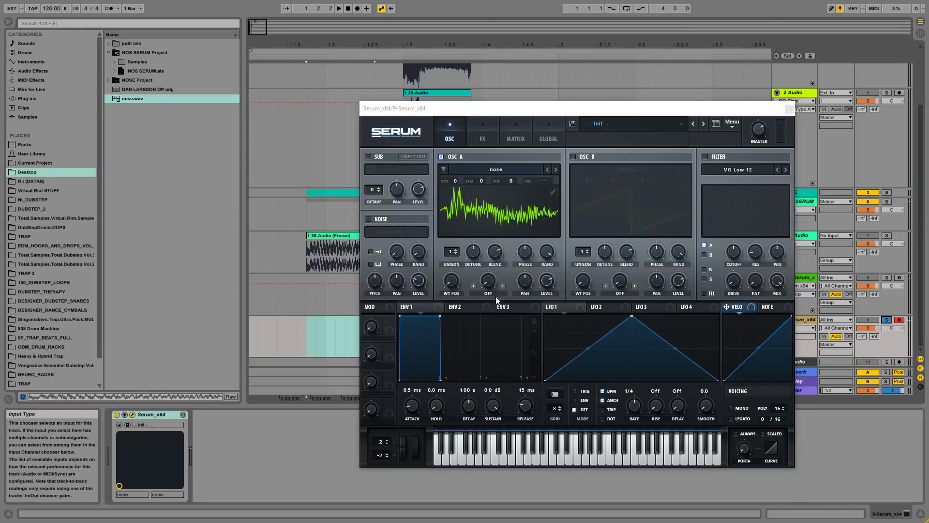
Raise Serum's master volume and sweep oscillator A's wavetable position.
mouse_move(457, 286)
left_mouse_down()
mouse_move(451, 224)
mouse_move(459, 229)
mouse_move(460, 304)
mouse_move(459, 288)
left_mouse_up()
left_click_drag(761, 130, 768, 115)
left_click_drag(458, 283, 463, 213)
Enable Serum's Compressor effect in multiband mode with a gain of 12.4 dB.
left_click(482, 135)
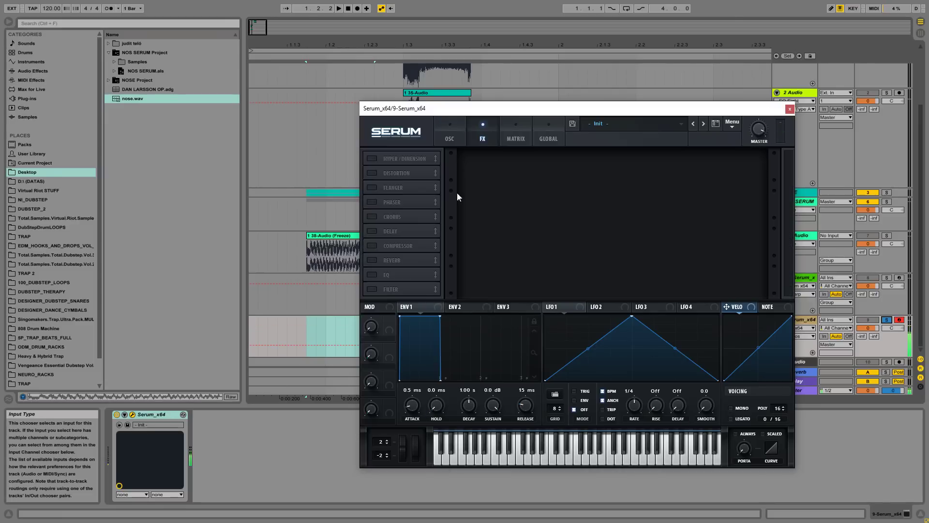
left_click(382, 247)
left_click(656, 178)
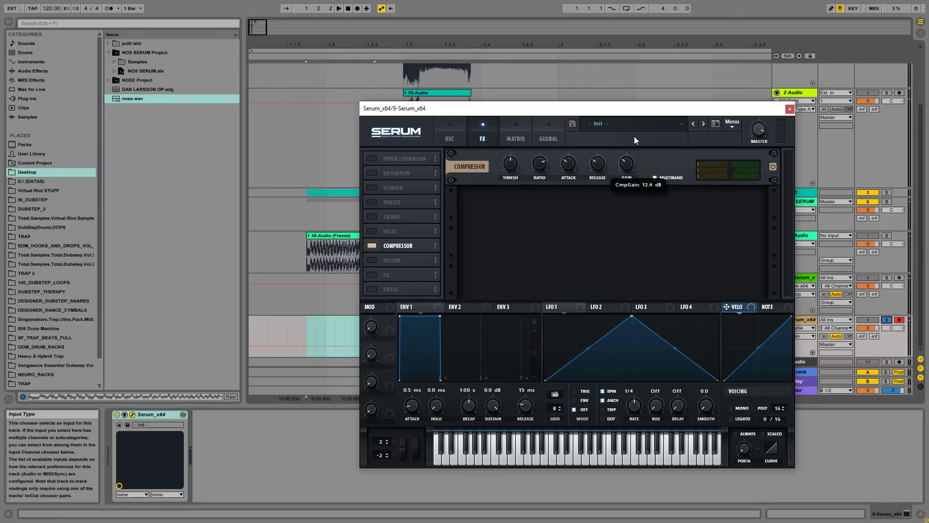
Fine-tune the Compressor's gain and sweep oscillator A's wavetable position.
left_click_drag(625, 162, 625, 165)
left_click(450, 134)
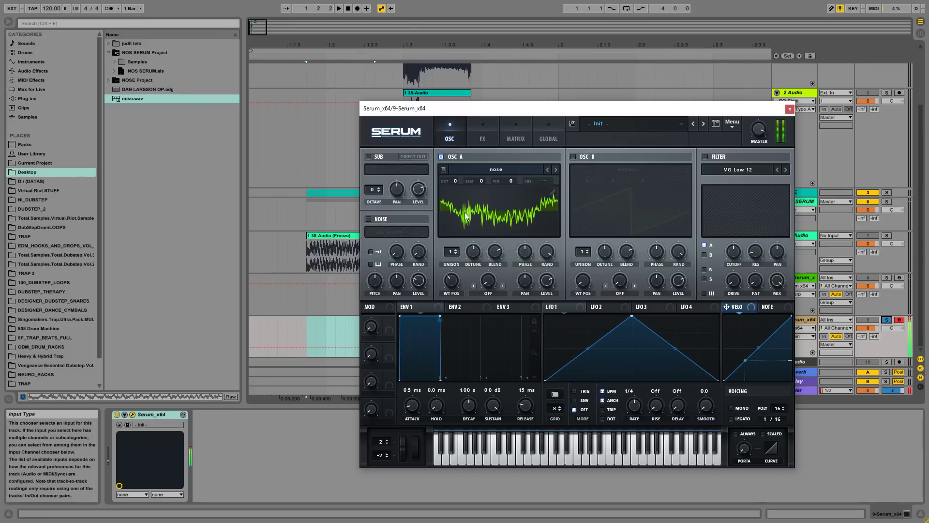
left_click_drag(453, 281, 474, 329)
Set oscillator A's warp mode to Bend +/- and adjust the bend amount.
left_click(488, 293)
left_click(477, 286)
left_click(479, 291)
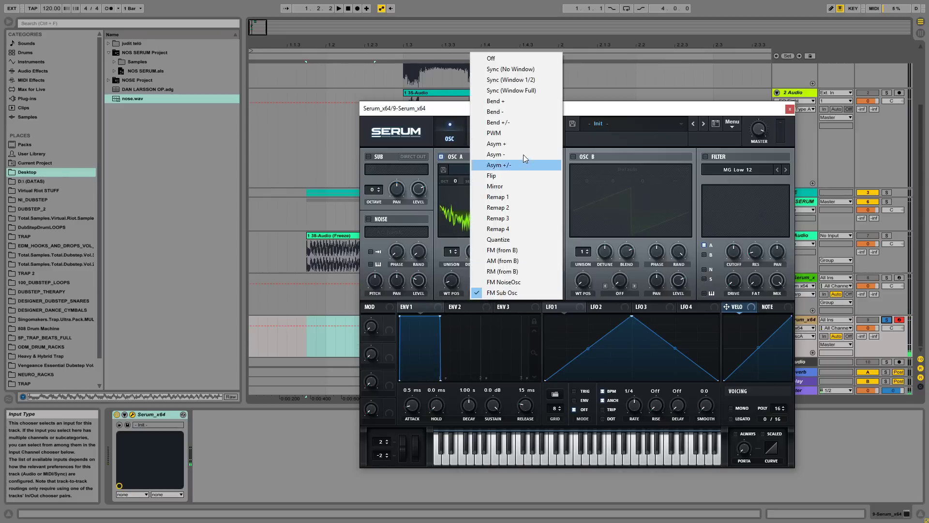
left_click(515, 120)
left_click_drag(488, 281, 480, 262)
Reshape LFO 1 into four consecutive curved peaks, with a wide first hump and narrower ones after it.
mouse_move(632, 317)
left_mouse_down()
mouse_move(582, 325)
mouse_move(577, 317)
mouse_move(600, 381)
mouse_move(625, 356)
mouse_move(619, 313)
left_mouse_up()
double_click(610, 337)
double_click(633, 381)
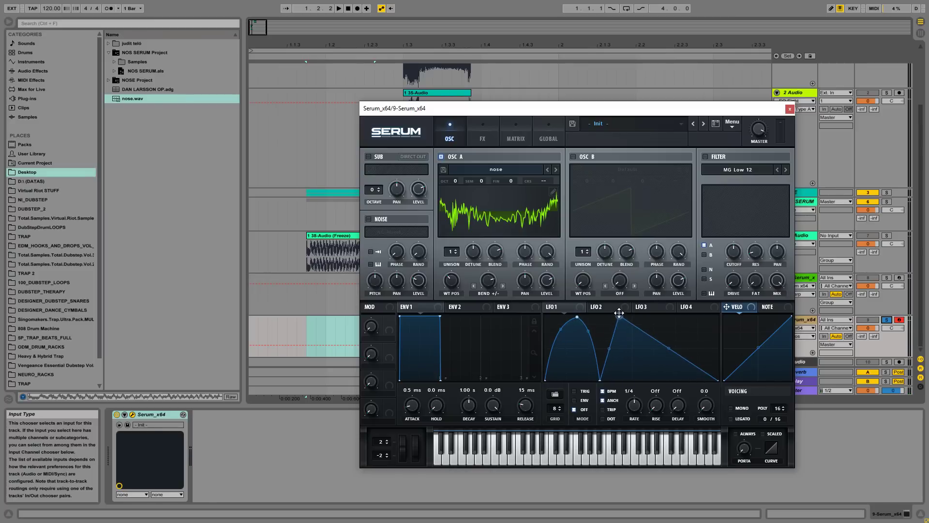
double_click(653, 338)
left_click_drag(653, 339, 636, 382)
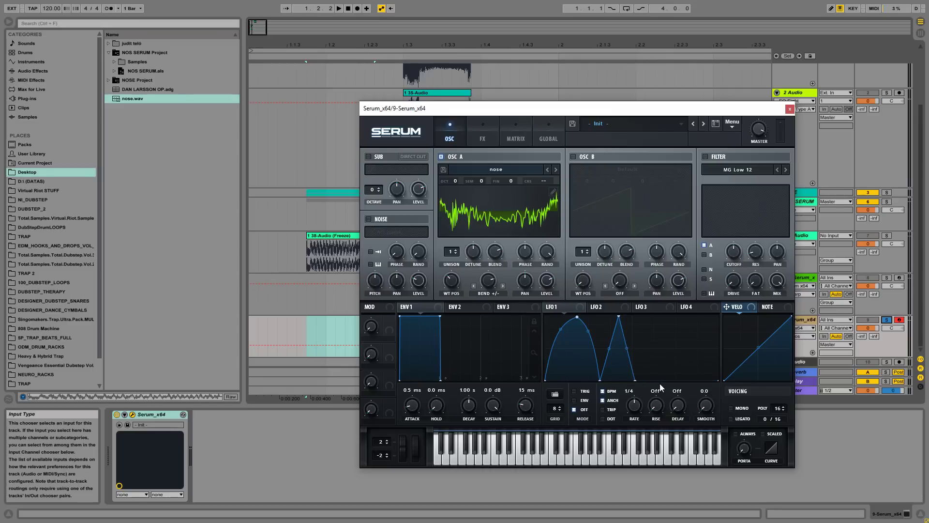
double_click(659, 380)
left_click_drag(659, 381, 654, 316)
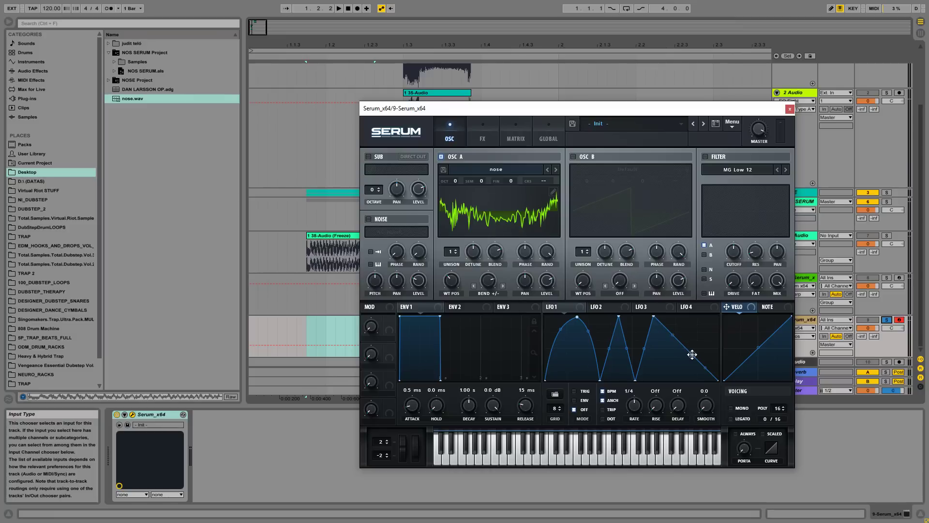
double_click(692, 354)
left_click_drag(692, 354, 693, 317)
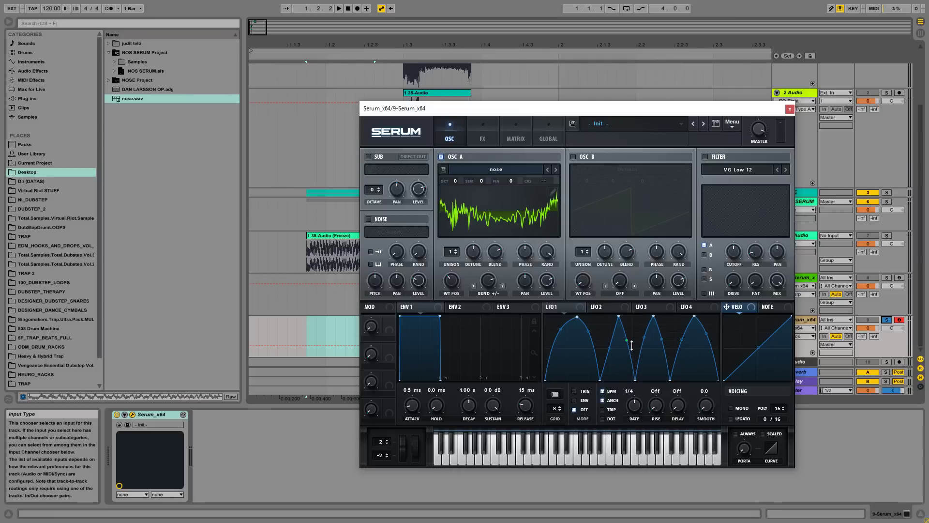
left_click_drag(609, 343, 605, 339)
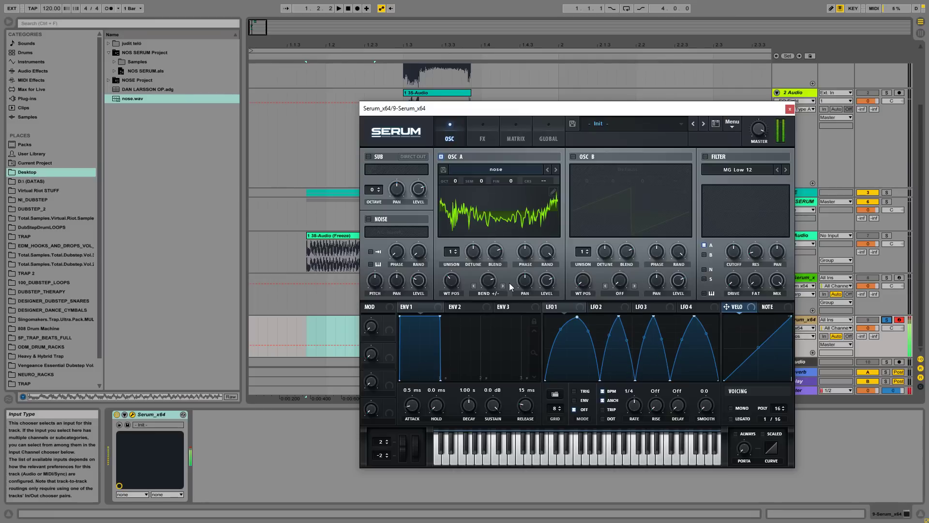
Modulate oscillator A's wavetable position with LFO 1 at a one-bar rate and reduce the modulation amount.
left_click_drag(566, 305, 465, 289)
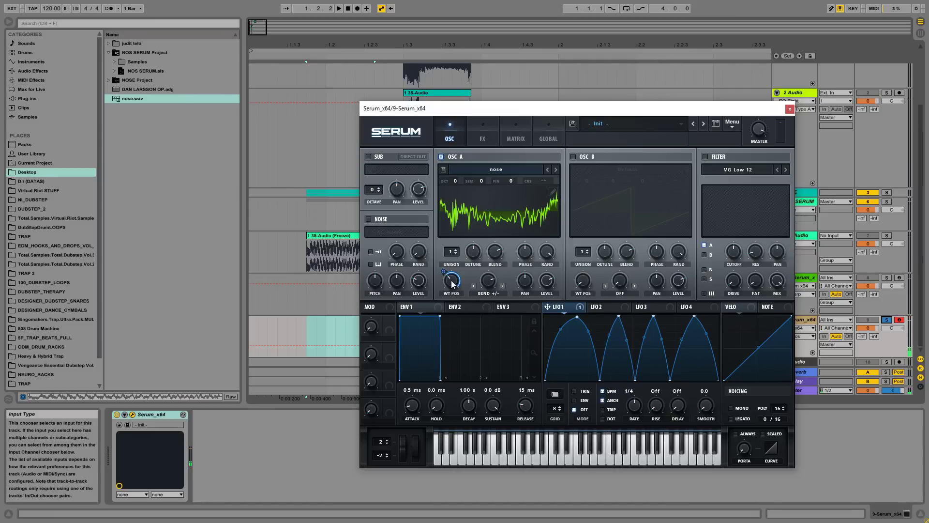
key("a")
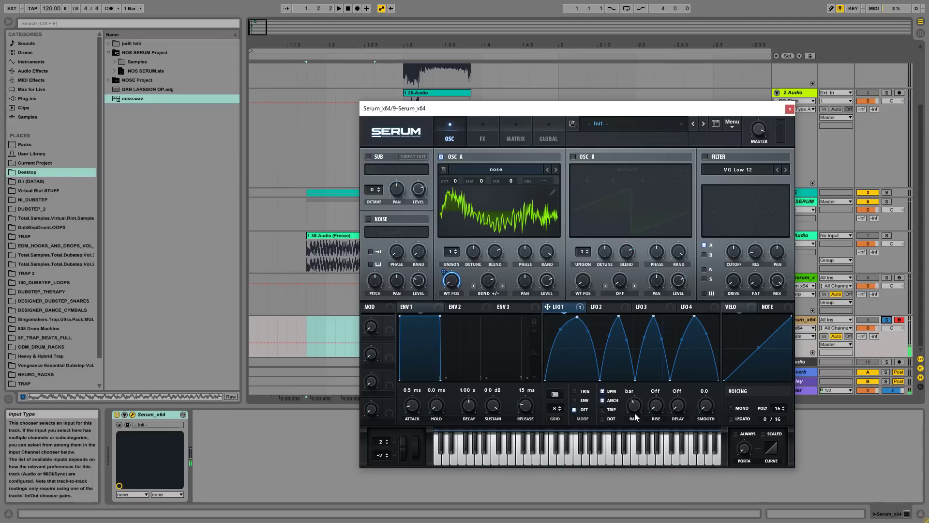
key("a")
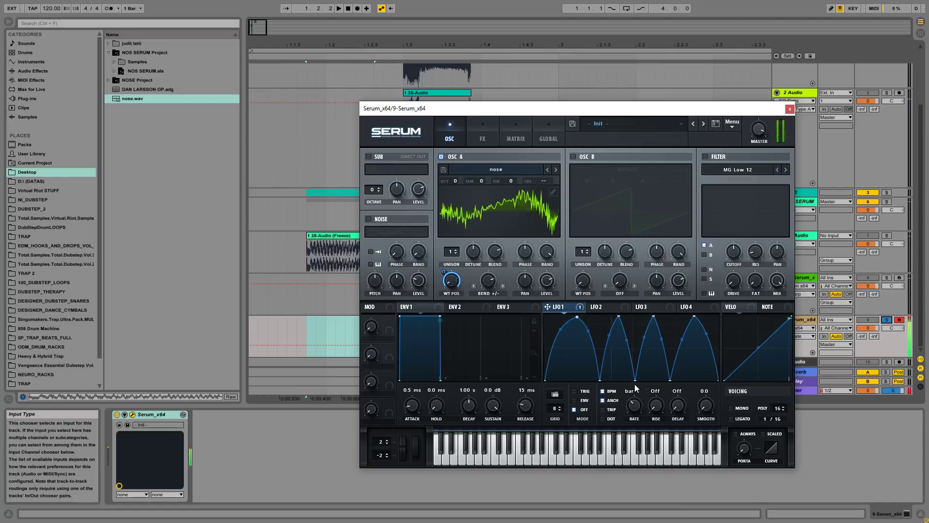
left_click_drag(445, 273, 447, 286)
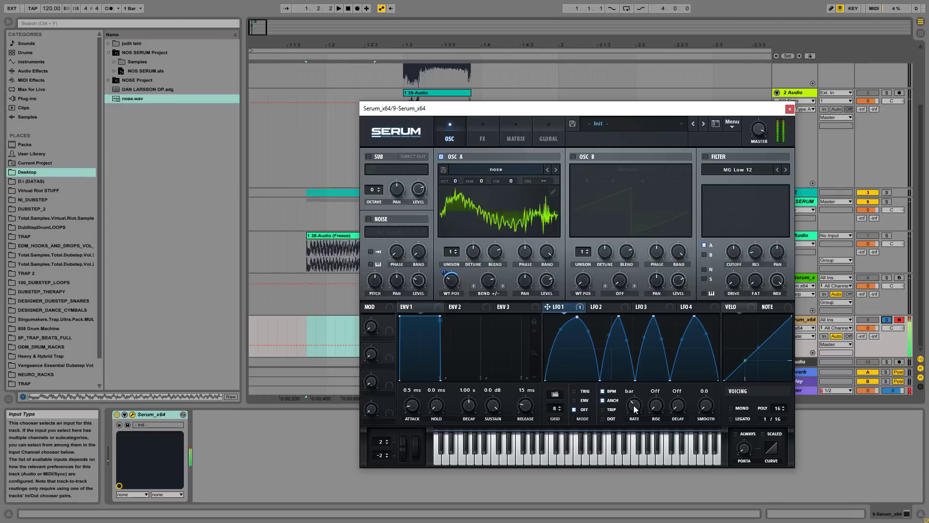
Switch LFO 1 to Trig mode with a 2 bar rate, and readjust oscillator A's wavetable position.
left_click(578, 394)
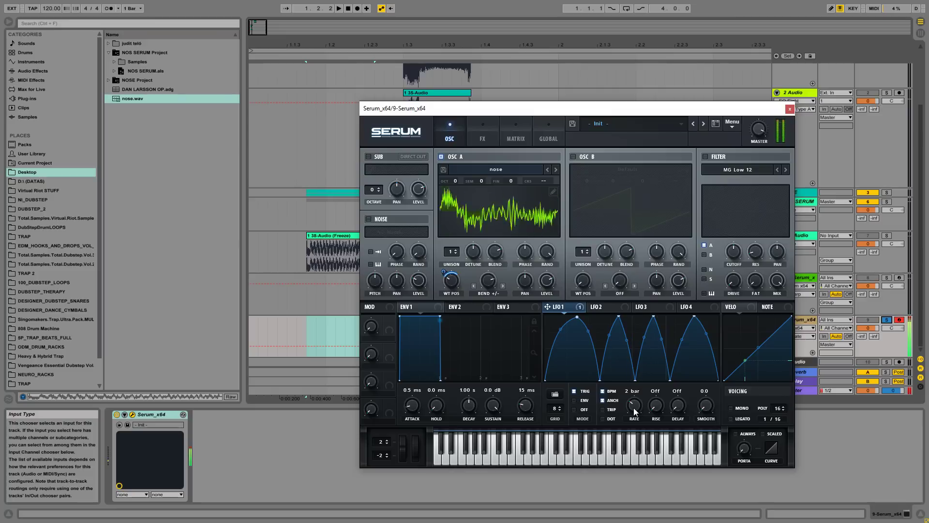
mouse_move(454, 278)
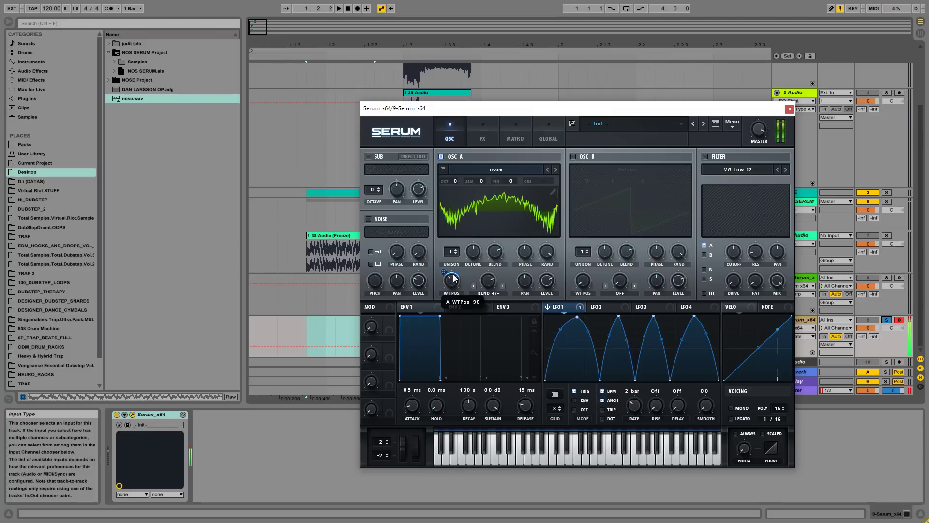
left_click_drag(454, 277, 459, 299)
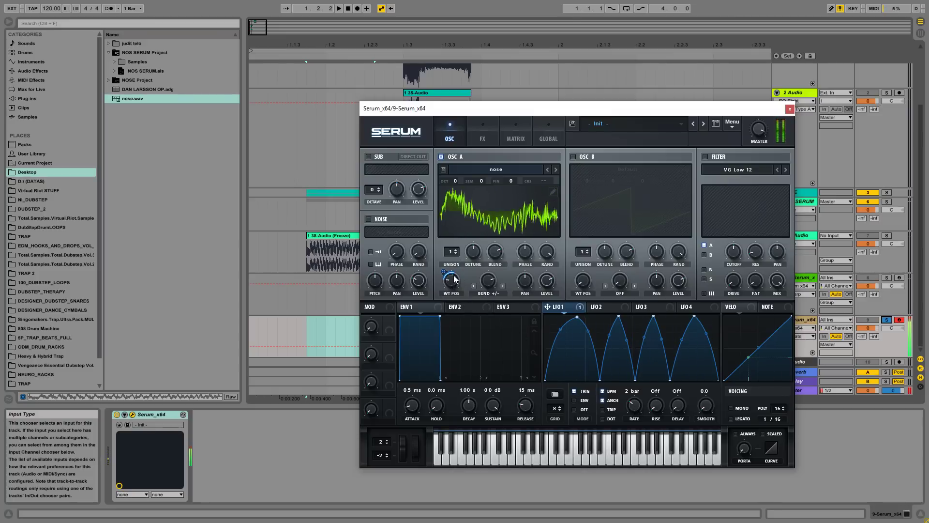
Enable the filter with the HP 12 type and modulate its cutoff with LFO 1.
left_click(704, 156)
left_click(721, 169)
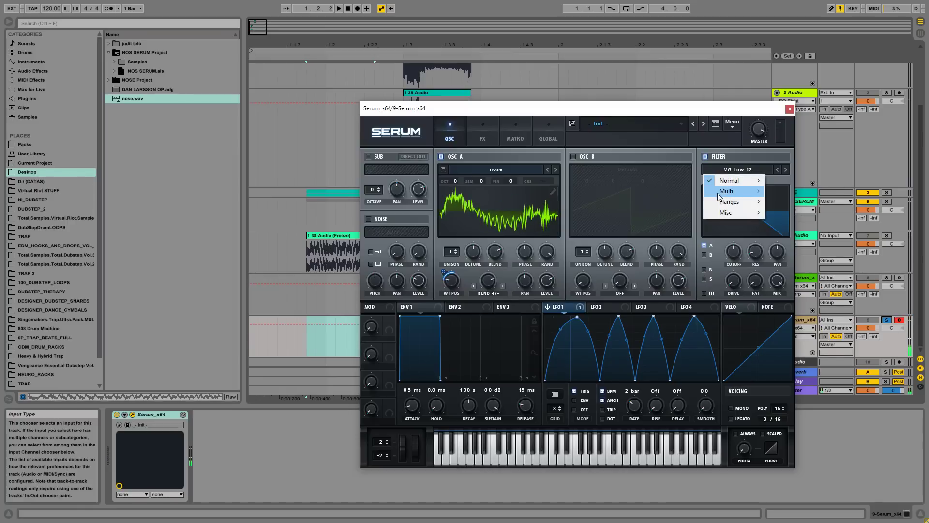
mouse_move(717, 192)
left_click(788, 255)
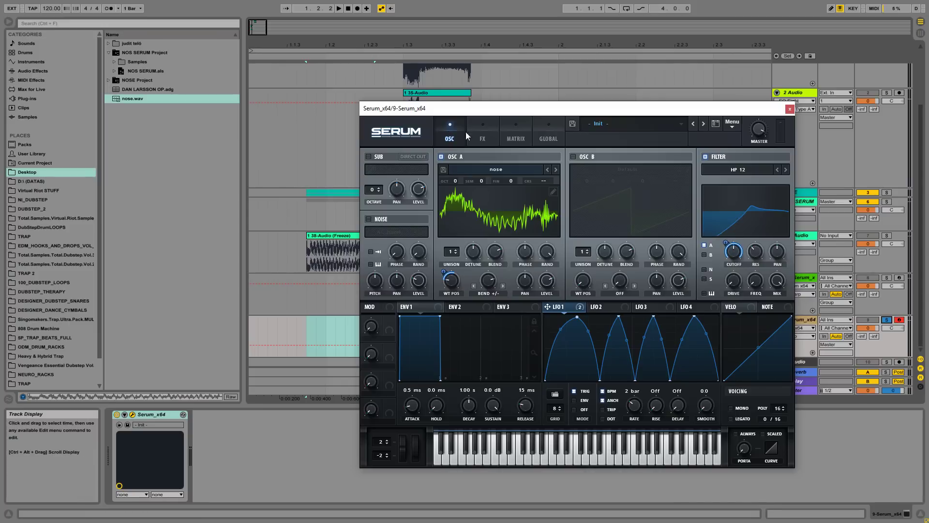
Toggle the unipolar/bipolar mapping type of LFO 1's filter cutoff routing in the modulation matrix.
left_click(510, 135)
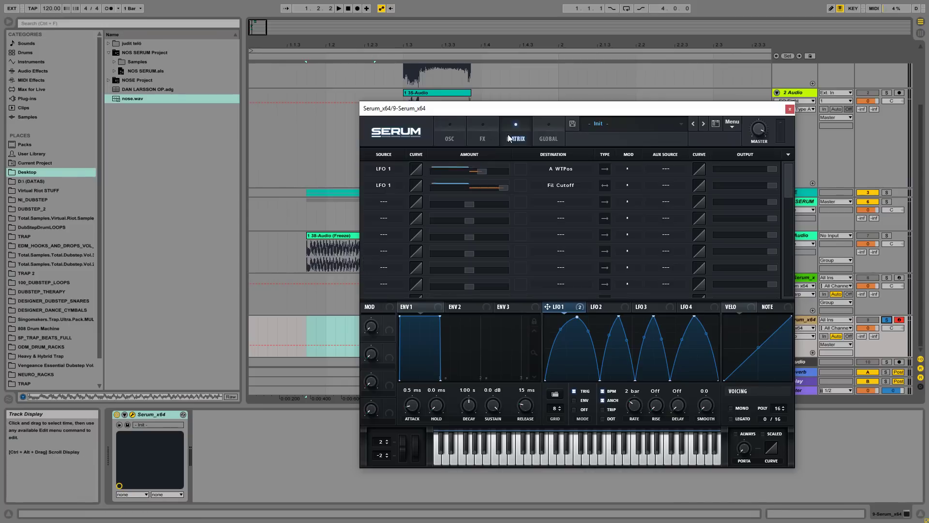
left_click(605, 186)
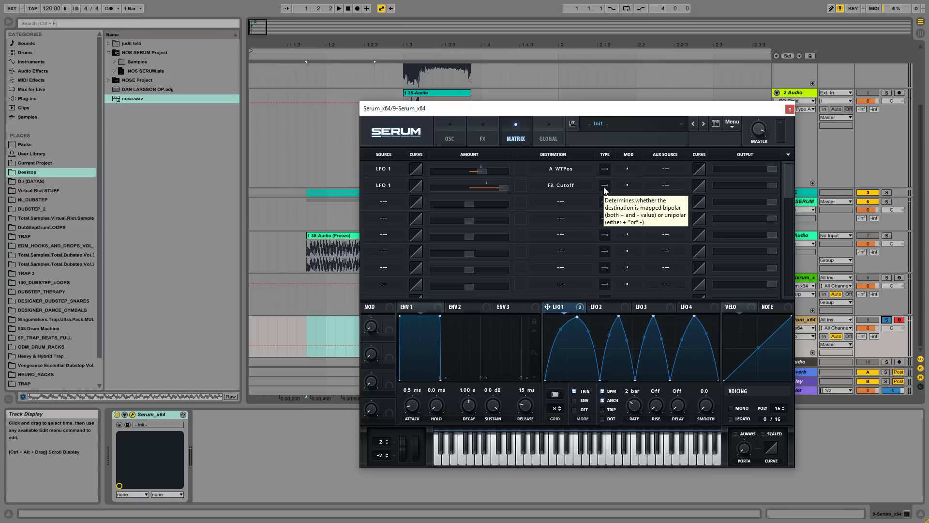
left_click(450, 135)
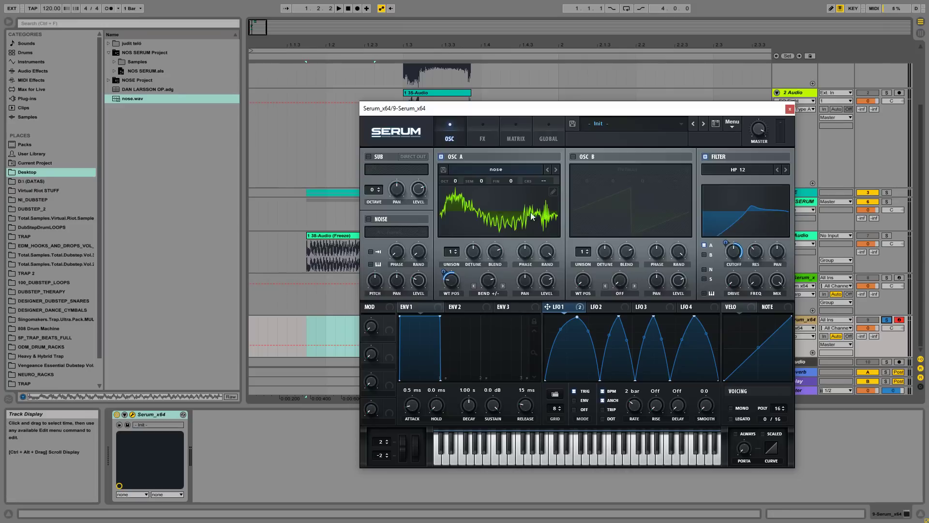
Reduce LFO 1's modulation amount on the filter cutoff and fine-tune oscillator A's Bend +/- warp.
mouse_move(724, 245)
left_mouse_down()
mouse_move(739, 271)
mouse_move(727, 255)
left_mouse_up()
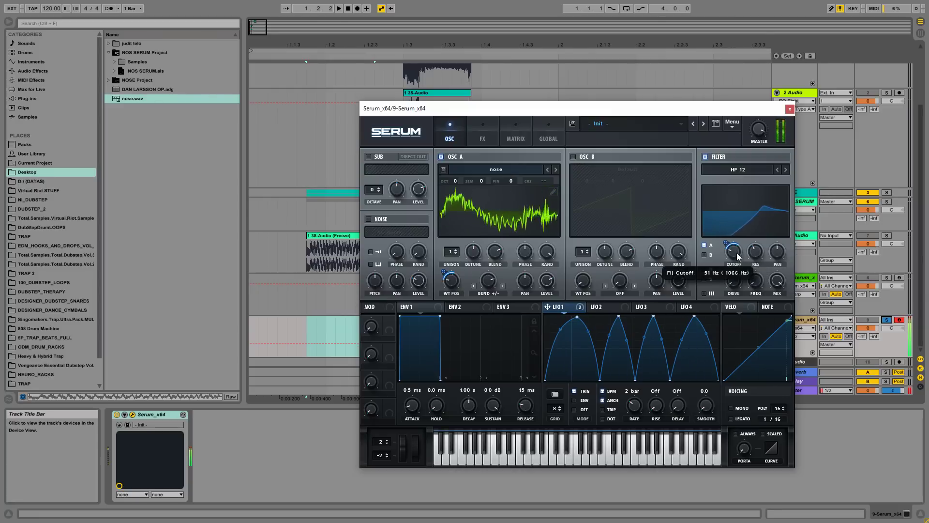
mouse_move(488, 284)
left_mouse_down()
mouse_move(497, 301)
mouse_move(494, 285)
left_mouse_up()
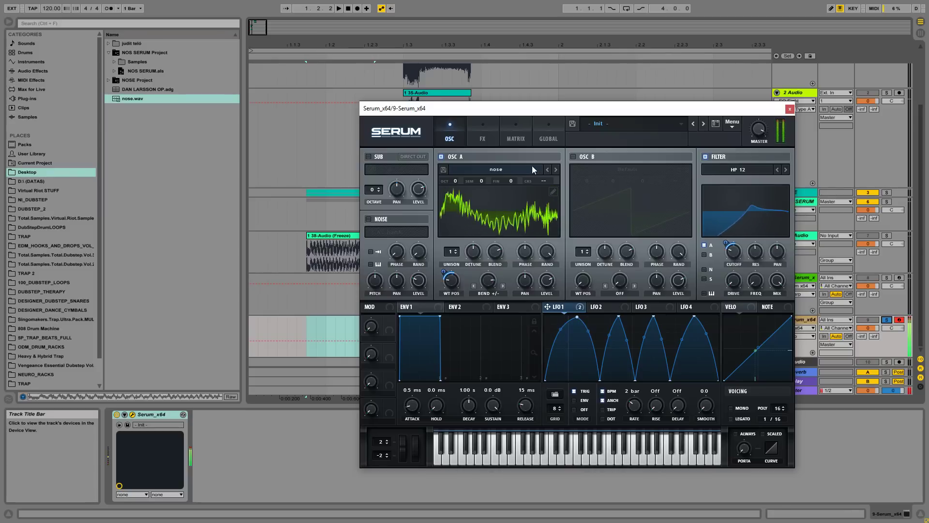
Enable the Phaser effect and modulate its frequency with a reduced amount of LFO 1.
left_click(485, 128)
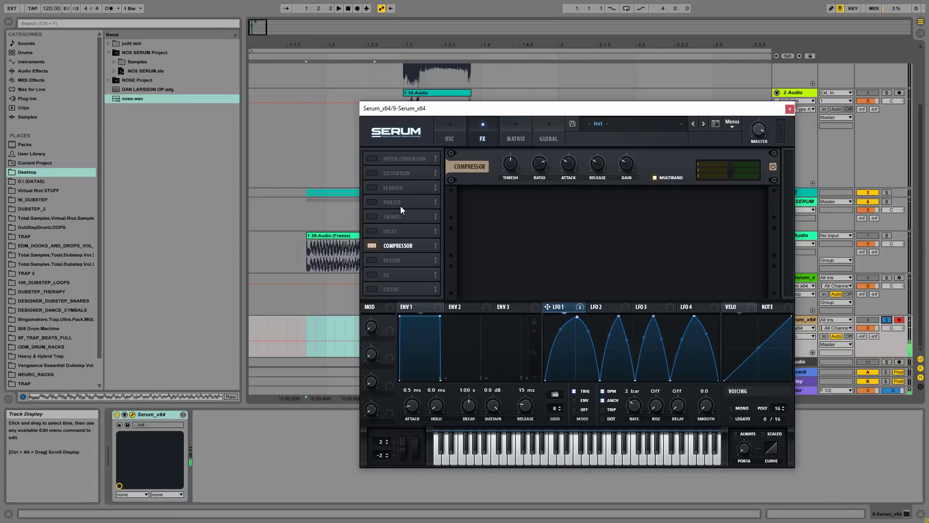
left_click(371, 202)
left_click(921, 469)
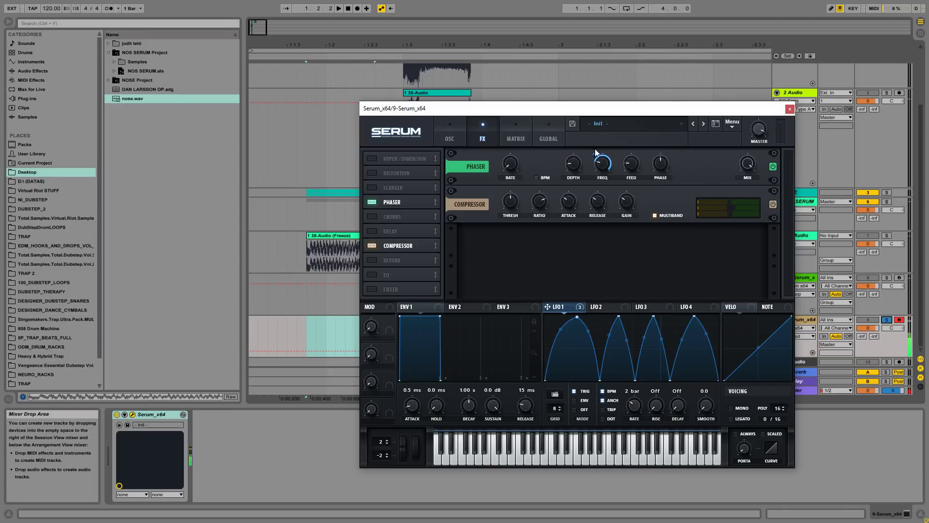
mouse_move(596, 151)
left_mouse_down()
mouse_move(596, 180)
mouse_move(594, 155)
left_mouse_up()
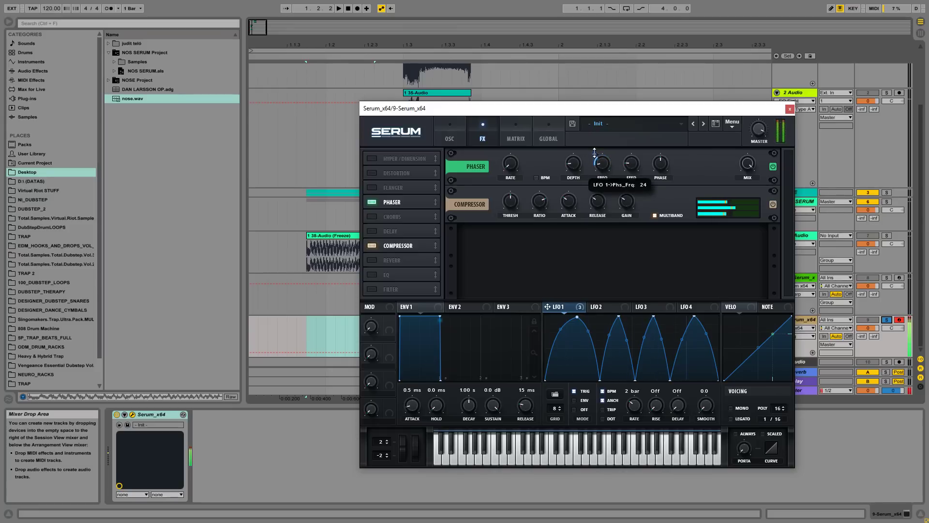
left_click_drag(595, 155, 597, 172)
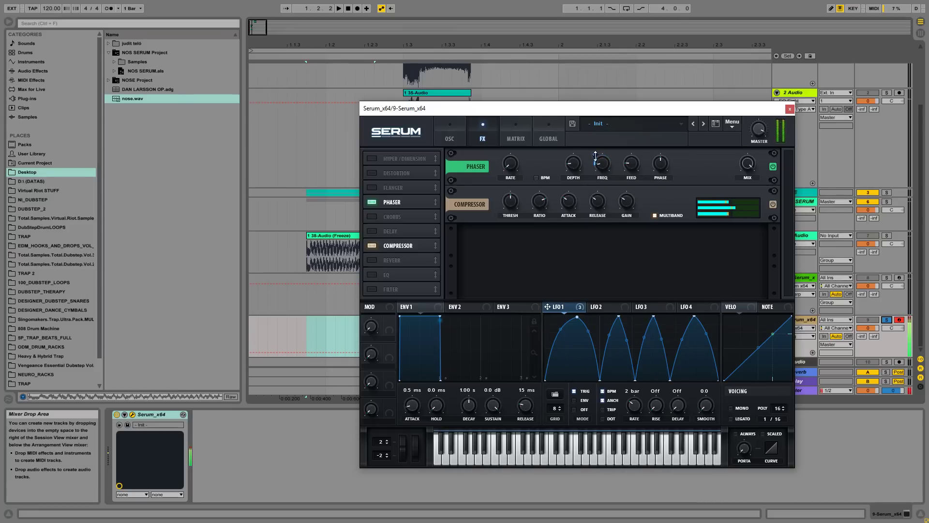
Modulate the Phaser's depth with LFO 1 at an amount of about 14.
left_click_drag(581, 309, 578, 202)
left_click_drag(565, 155, 566, 162)
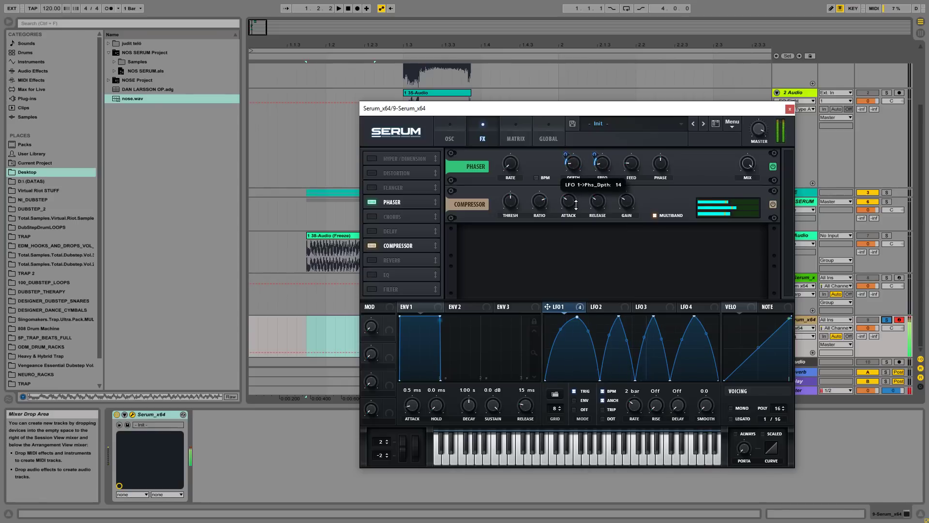
left_click_drag(576, 206, 574, 187)
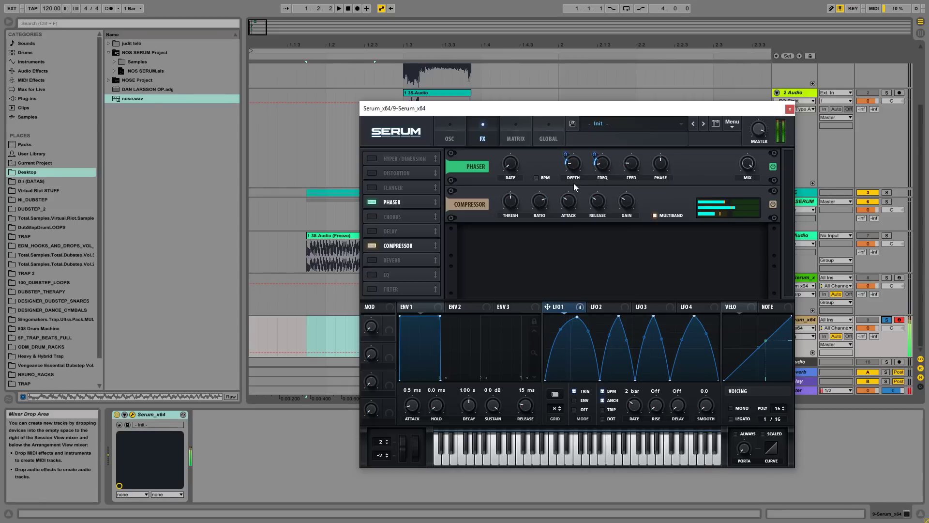
Enable the Tube Distortion effect, raise its drive, and set LFO 1's rate to one bar.
left_click(373, 172)
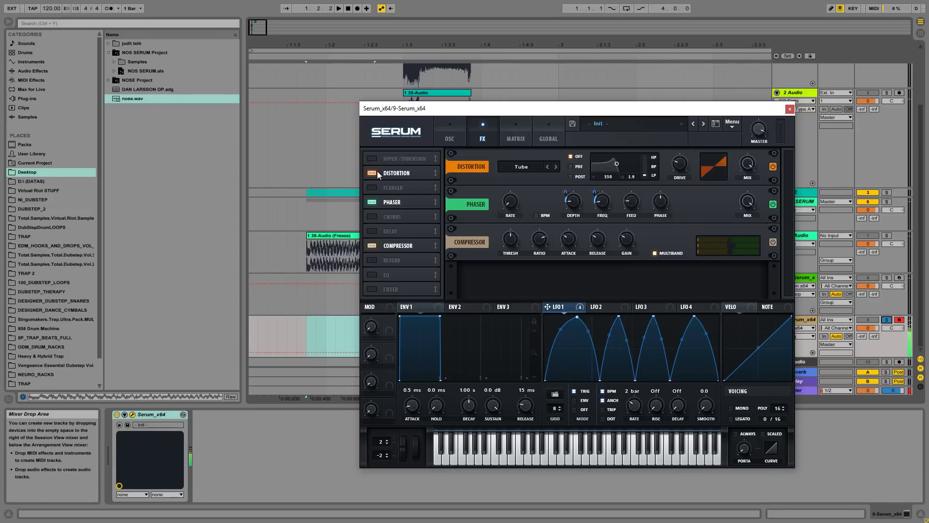
left_click_drag(684, 172, 693, 115)
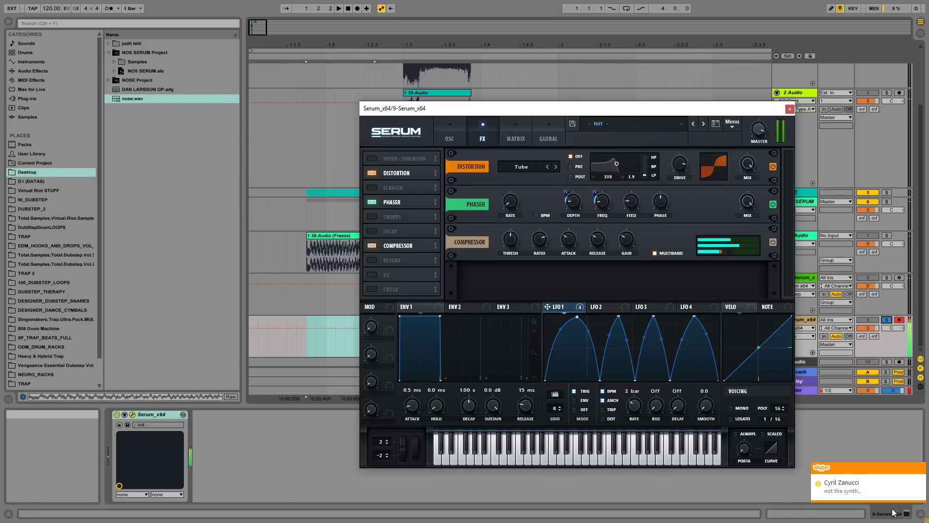
left_click(681, 166)
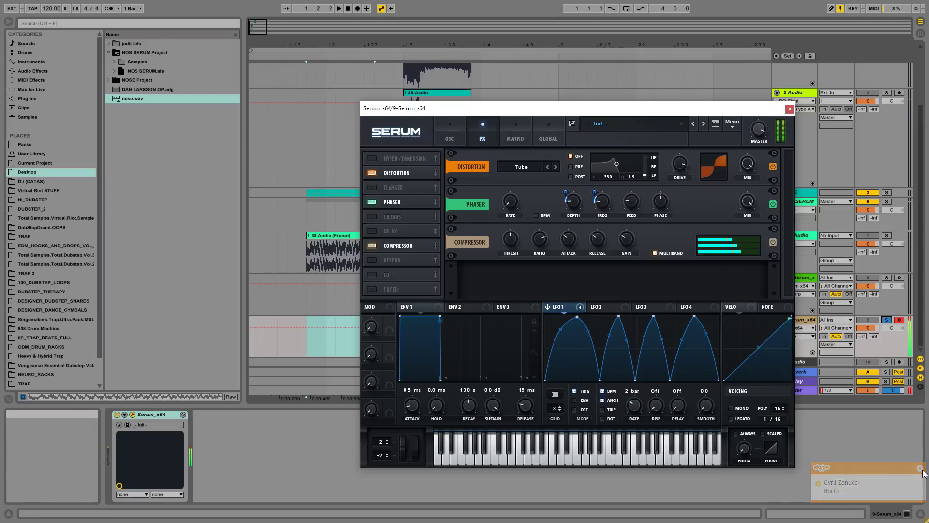
left_click(921, 469)
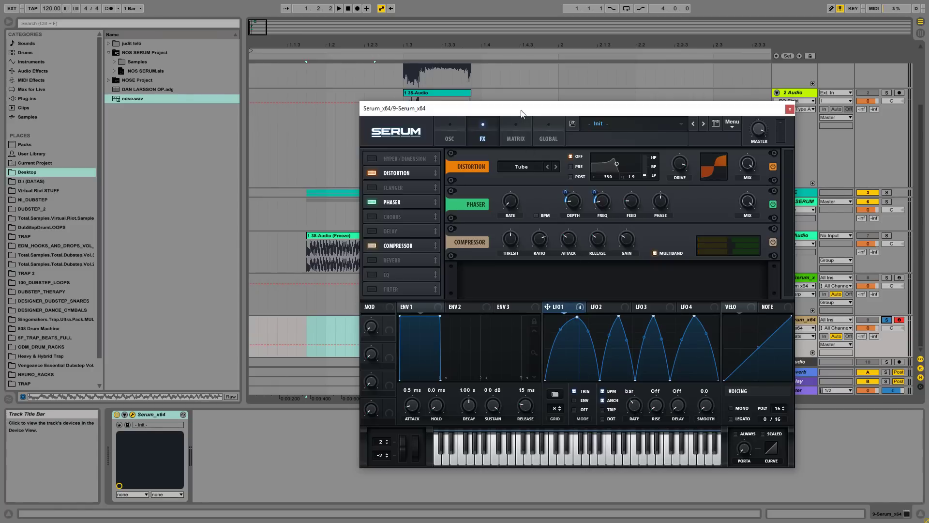
Select the clip on track 1 Audio in the arrangement, solo tracks 1 Audio and 2 Audio, and play the selection.
left_click(511, 83)
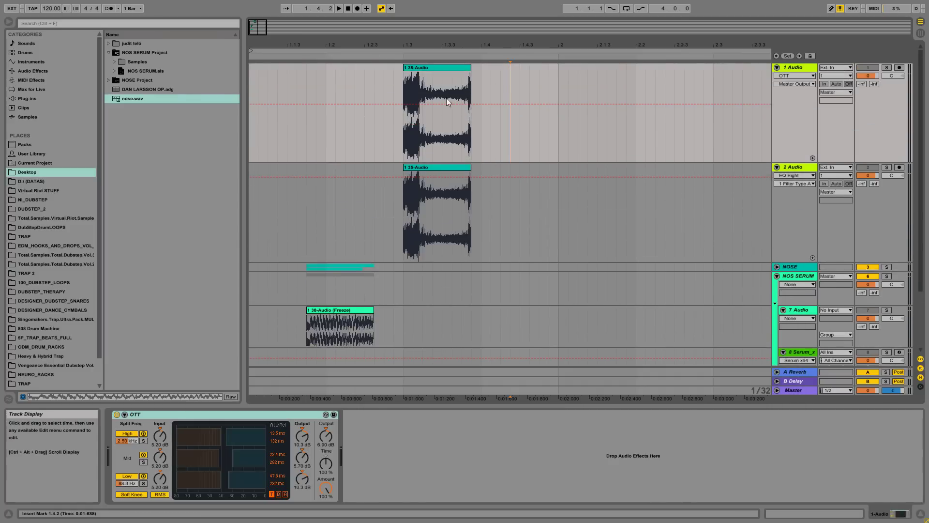
left_click(422, 69)
scroll(422, 69, "up", 5)
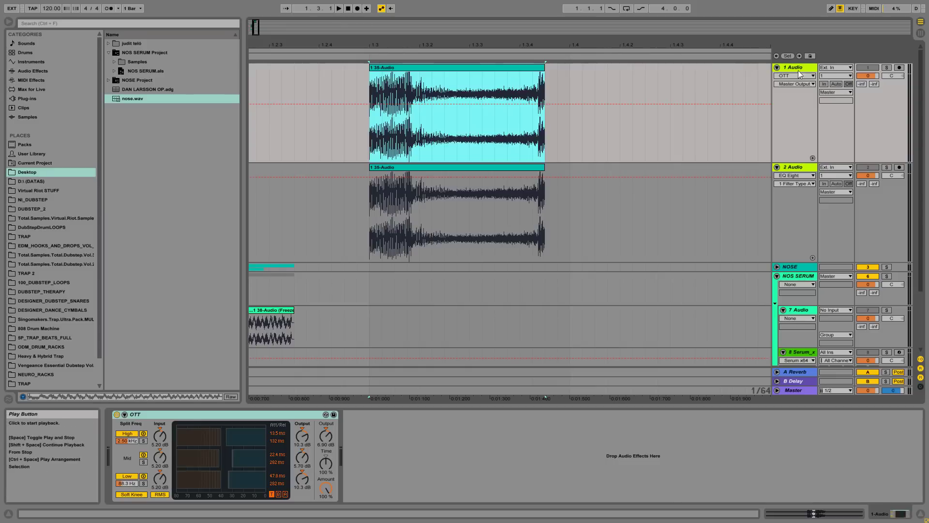
left_click(887, 68)
left_click(886, 168)
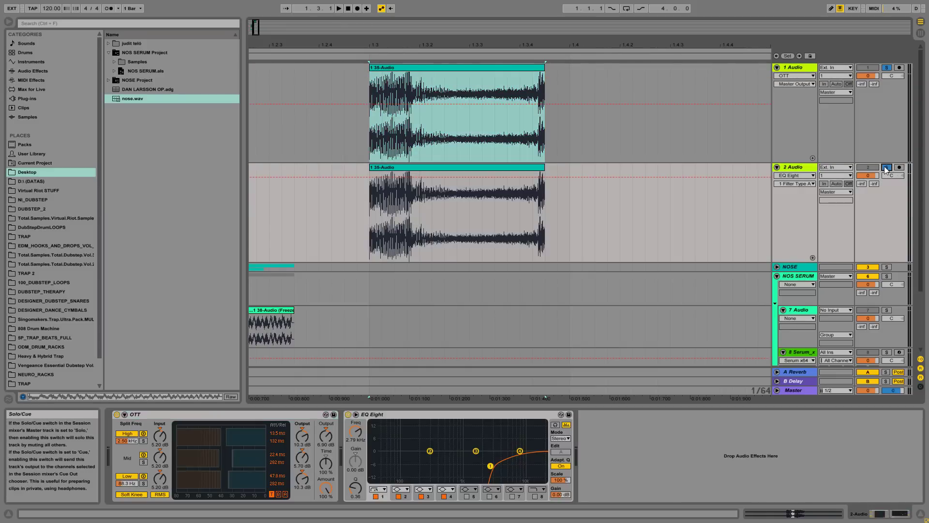
key("space")
scroll(414, 68, "down", 2)
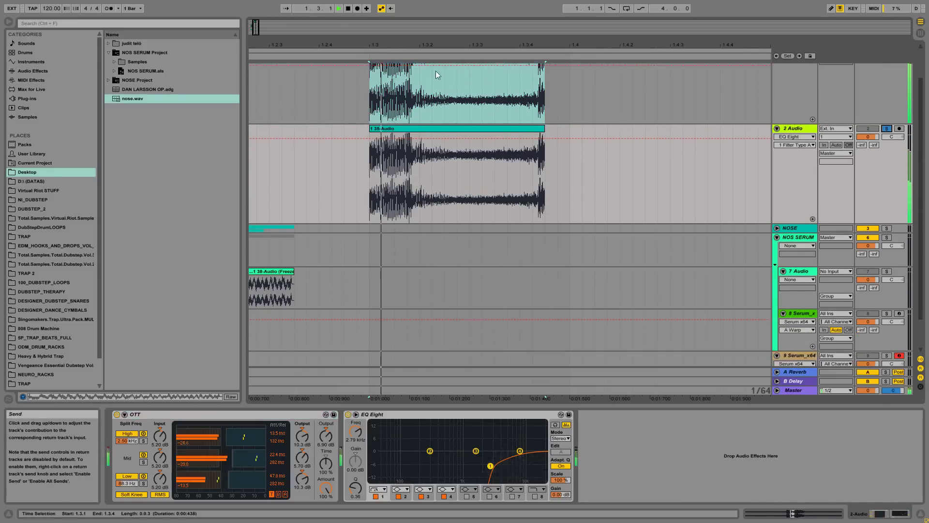
Select the frozen clip on track 7 Audio, solo that track, and play the selection.
key("space")
left_click_drag(291, 47, 538, 48)
left_click(512, 271)
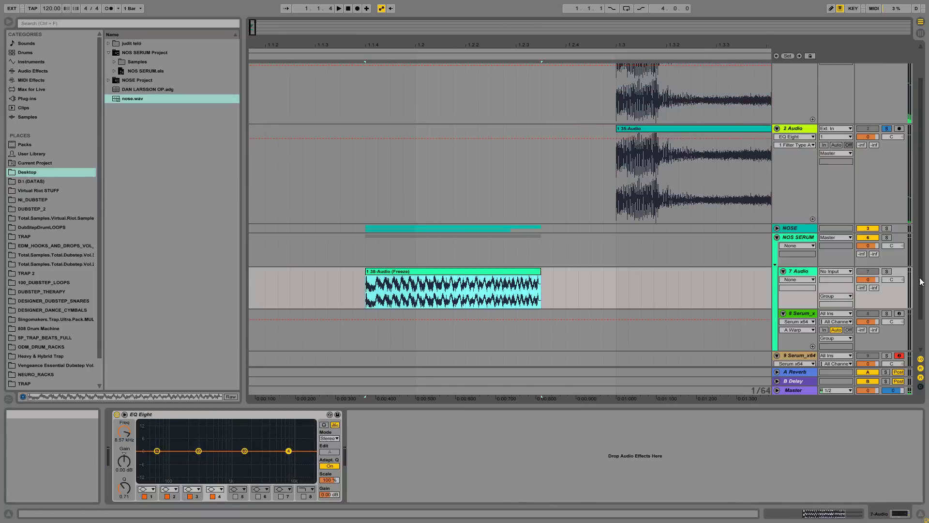
left_click(886, 271)
key("space")
scroll(886, 309, "down", 2)
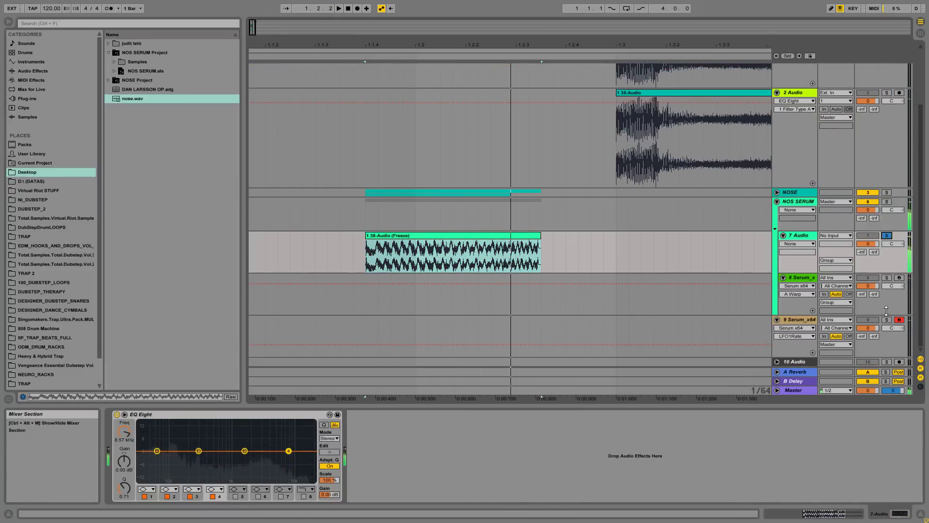
Solo track 9 Serum_x64 and review the effects of its Serum patch.
left_click(886, 320)
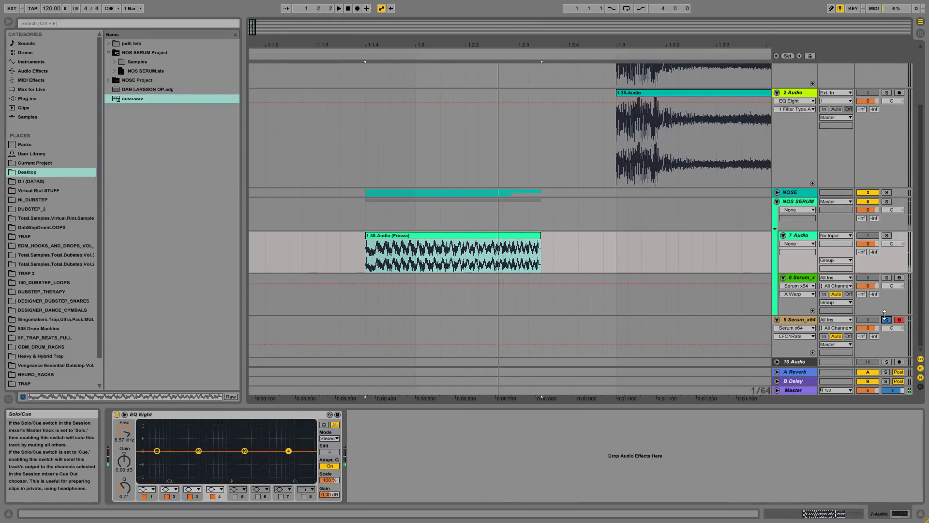
left_click(812, 322)
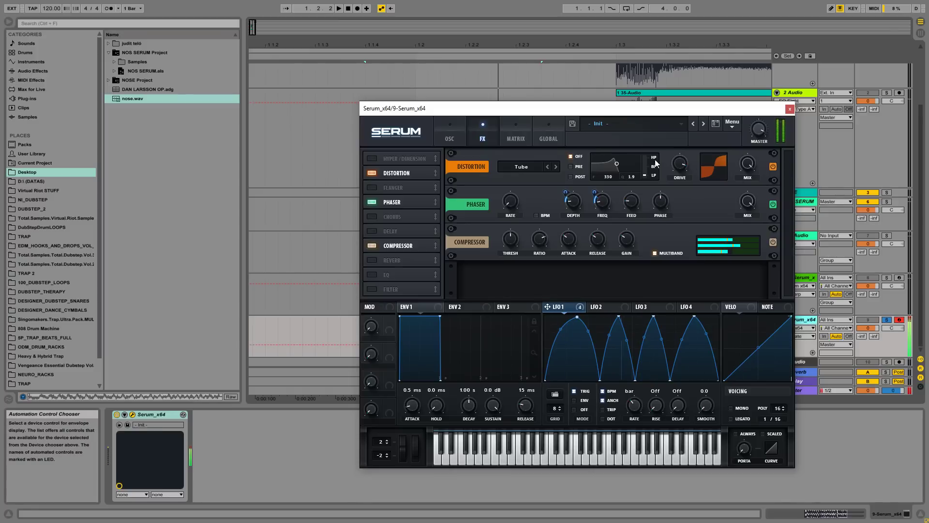
left_click(790, 108)
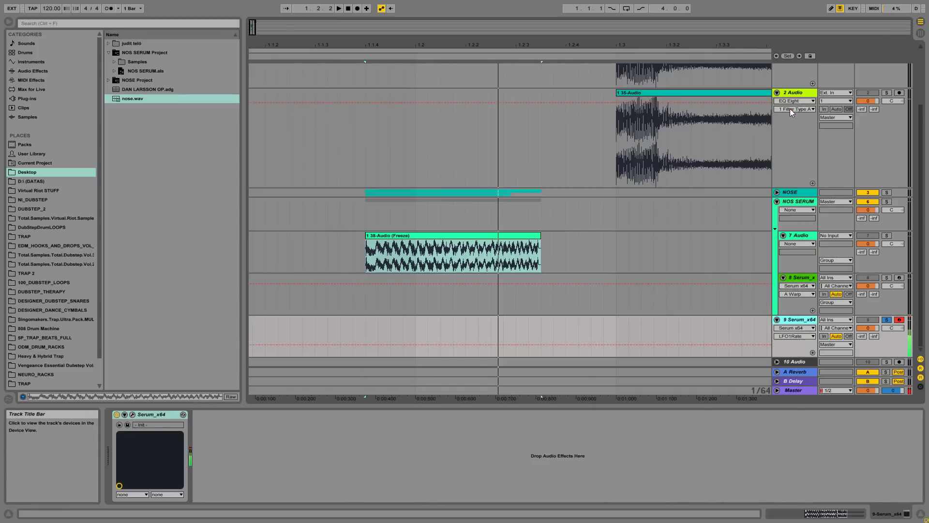
Add the OTT.adv Multiband Dynamics preset after Serum on track 9 Serum_x64.
left_click(33, 70)
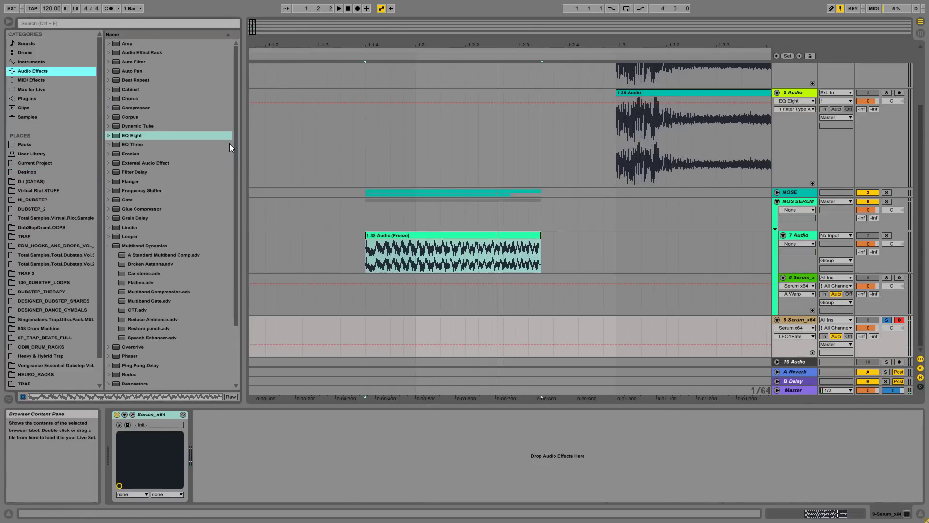
left_click_drag(240, 137, 255, 137)
scroll(141, 183, "down", 3)
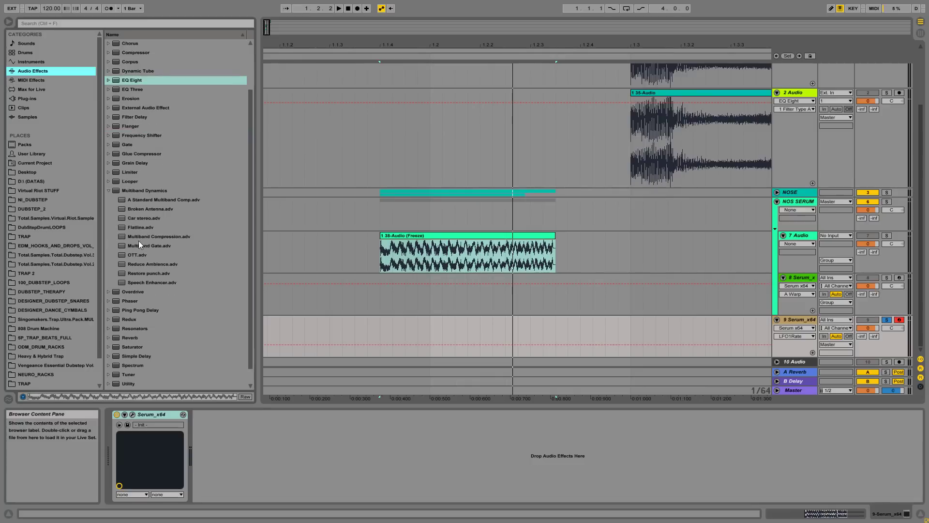
left_click(130, 255)
left_click_drag(128, 255, 244, 462)
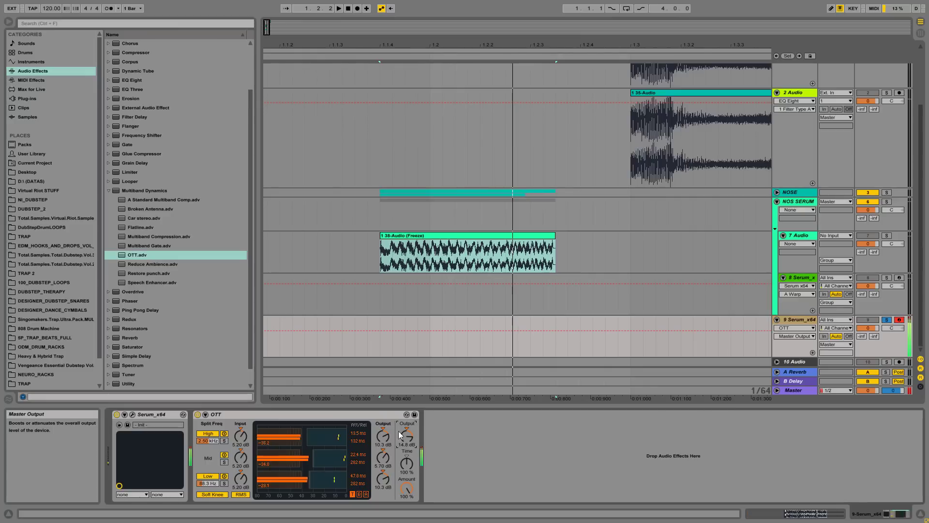
Insert the THREE BANDS SPLIT.adg audio effect rack between Serum and OTT.
scroll(213, 144, "up", 3)
left_click(123, 55)
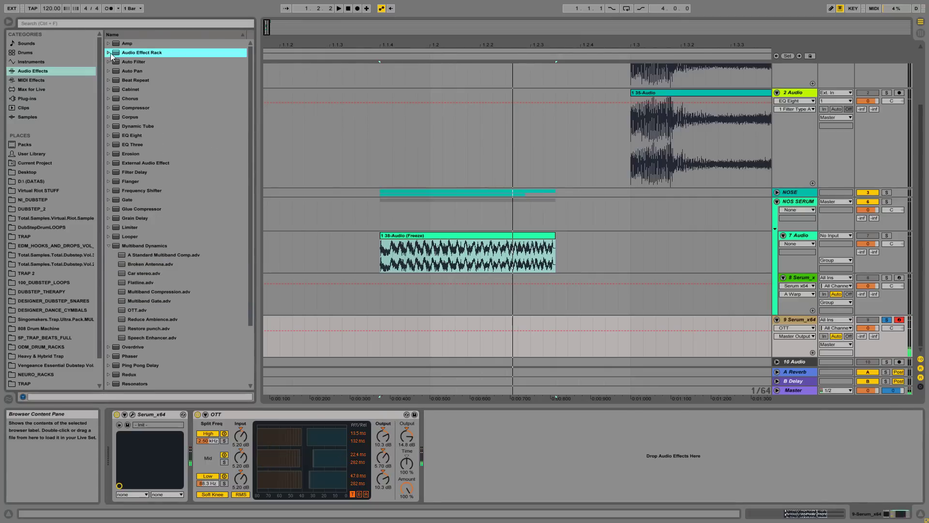
left_click(109, 52)
left_click(171, 145)
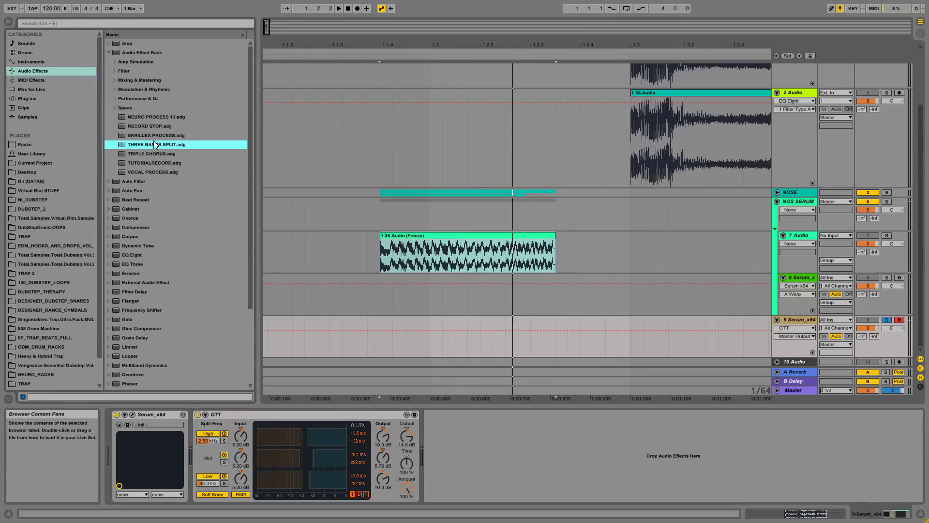
left_click_drag(159, 163, 224, 479)
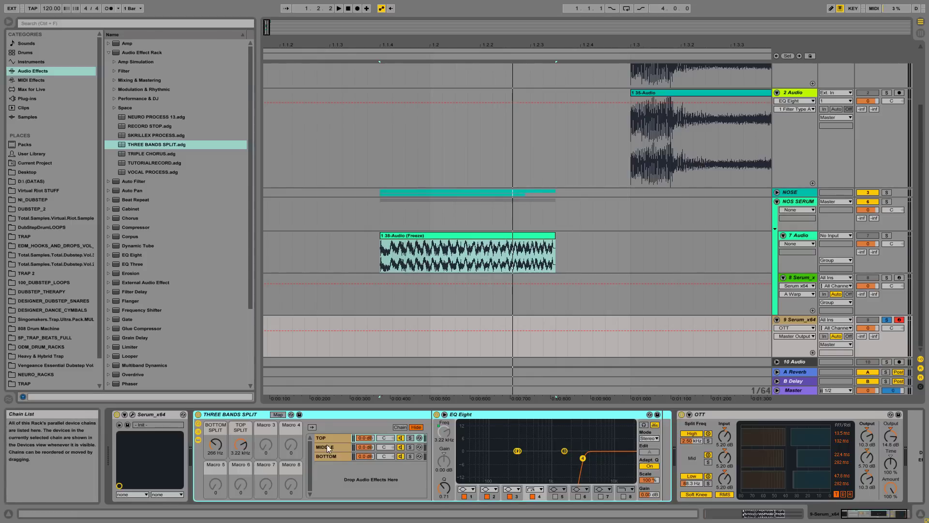
Check the rack's TOP, MIDDLE and BOTTOM chains, setting Bottom Split to about 205 Hz and Top Split to about 2.12 kHz.
left_click_drag(328, 438, 336, 453)
left_click(330, 437)
left_click(327, 445)
left_click(330, 455)
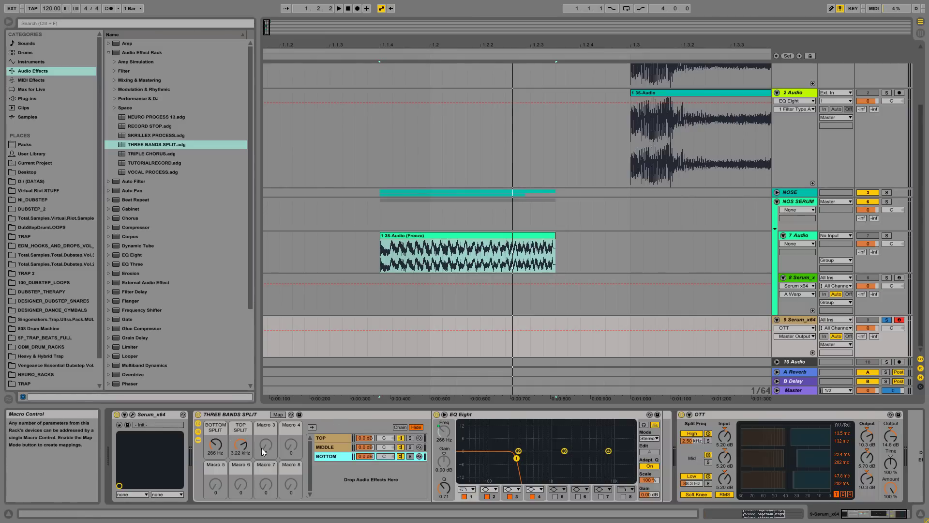
left_click_drag(222, 444, 222, 454)
left_click(321, 446)
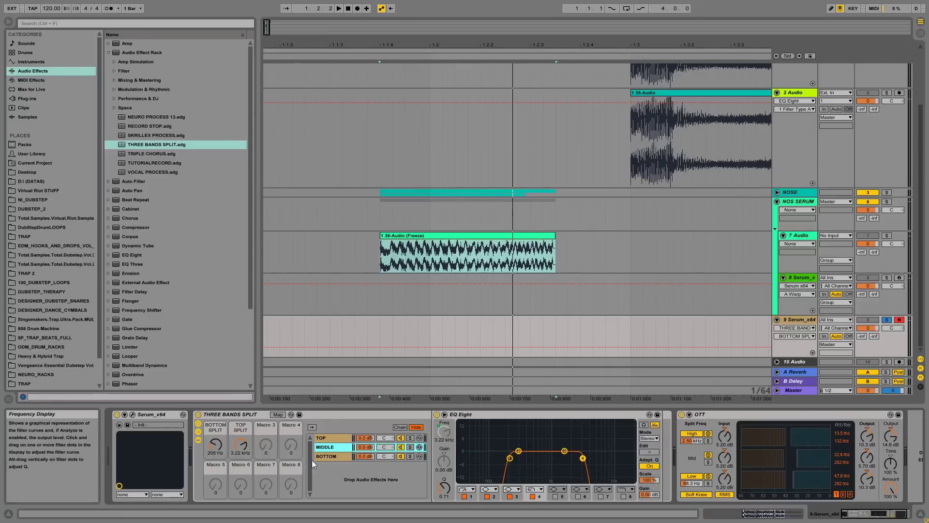
left_click(332, 456)
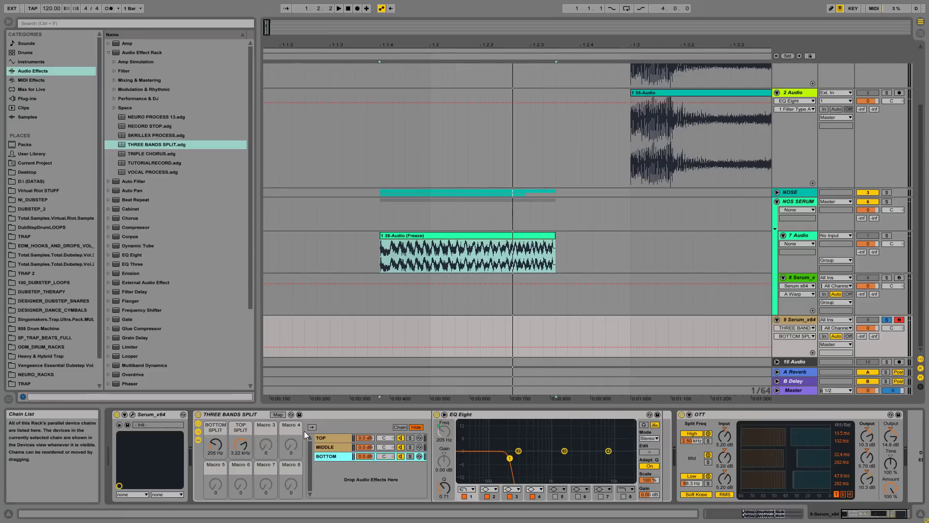
left_click(329, 440)
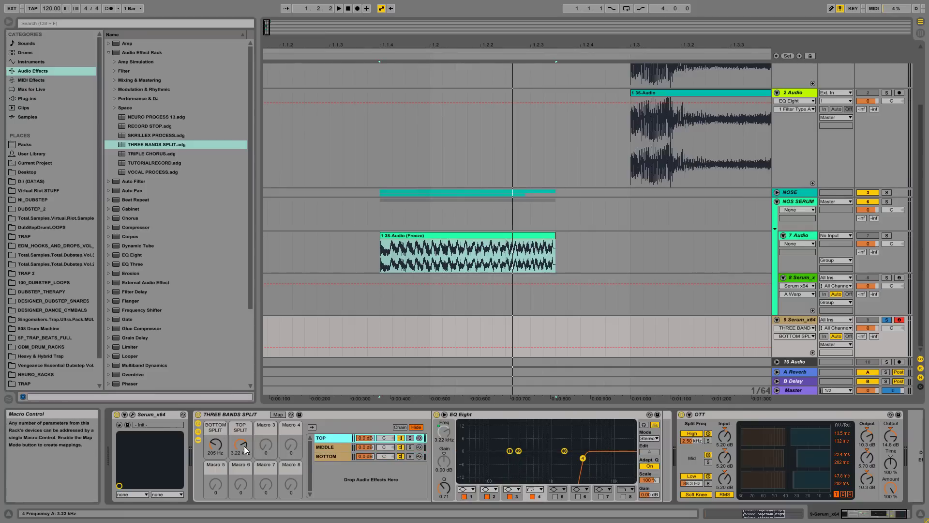
mouse_move(244, 445)
left_mouse_down()
mouse_move(244, 431)
mouse_move(244, 446)
left_mouse_up()
Add a Chorus to the rack's TOP chain and raise Top Split to about 2.75 kHz.
scroll(119, 238, "down", 2)
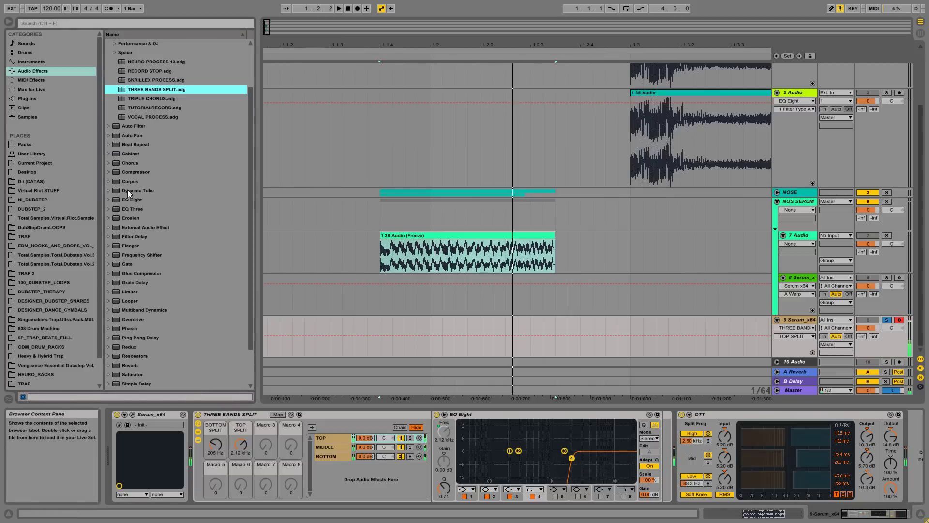
left_click(128, 164)
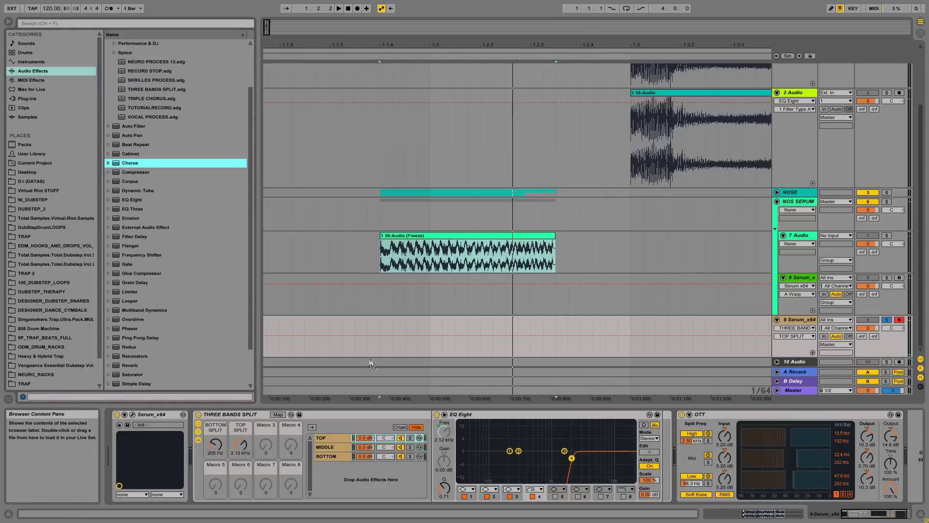
left_click_drag(371, 382, 336, 443)
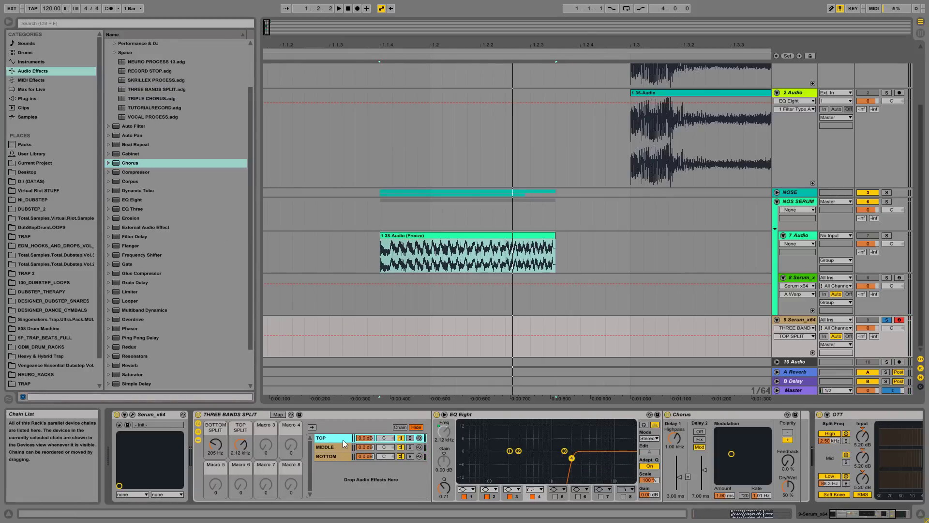
left_click_drag(238, 453, 238, 447)
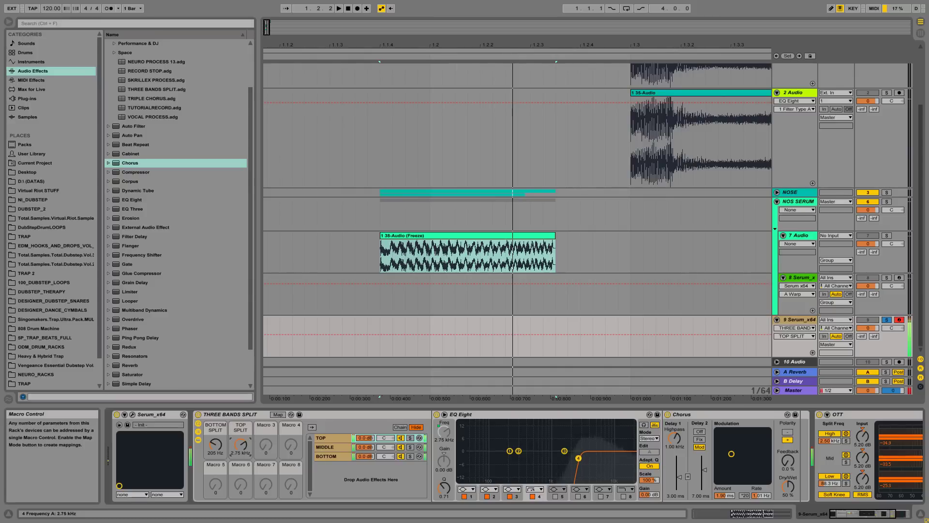
Set the Chorus to 100 % wet with modulation of about 0.88 ms at 1.89 Hz, and lower Top Split to about 2.48 kHz.
left_click_drag(788, 486, 788, 414)
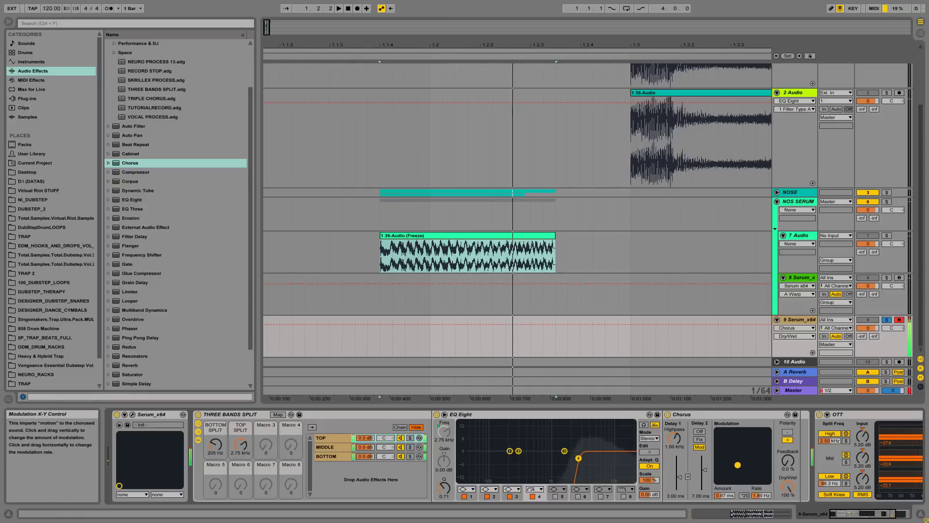
left_click_drag(738, 465, 737, 463)
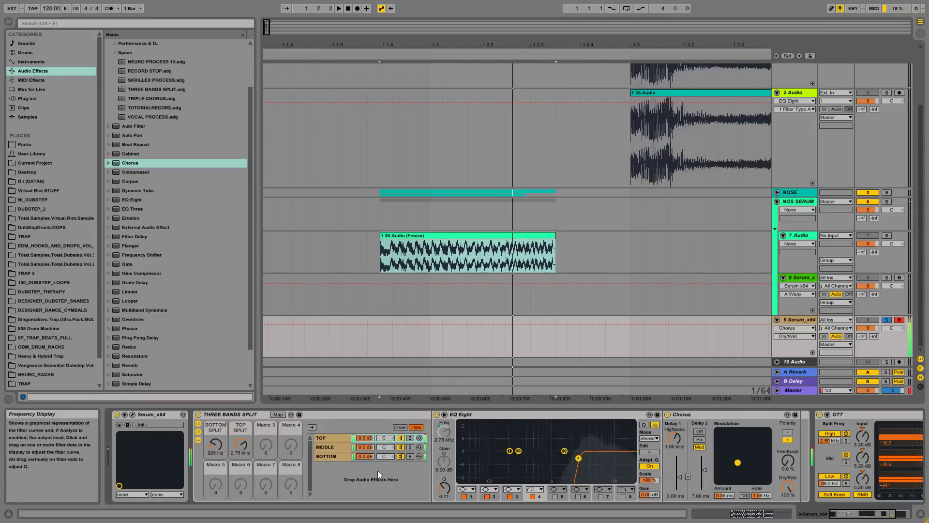
mouse_move(240, 444)
left_mouse_down()
mouse_move(241, 459)
mouse_move(240, 440)
left_mouse_up()
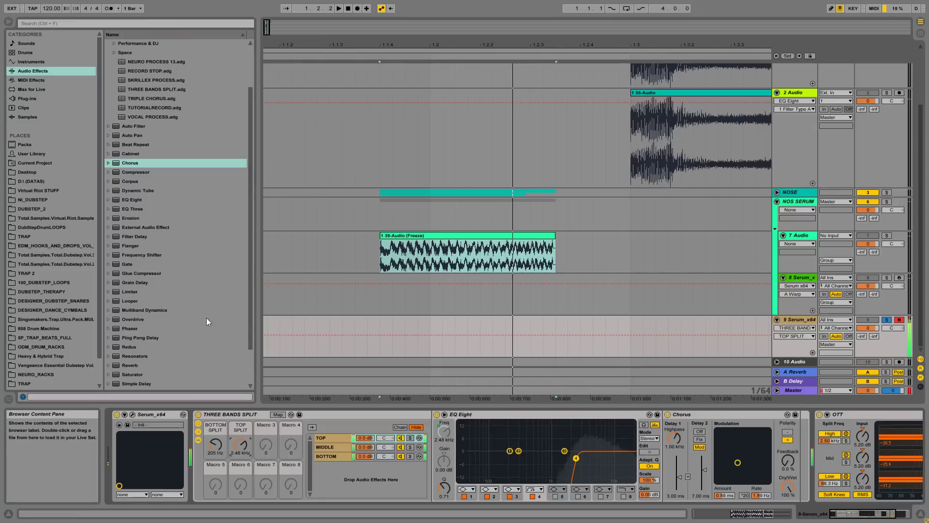
Add a Saturator to the MIDDLE chain with about 8 dB drive and -6.9 dB output, and compare it bypassed.
scroll(181, 320, "down", 3)
left_click_drag(128, 326, 329, 452)
left_click_drag(675, 436, 674, 418)
left_click_drag(759, 463, 759, 477)
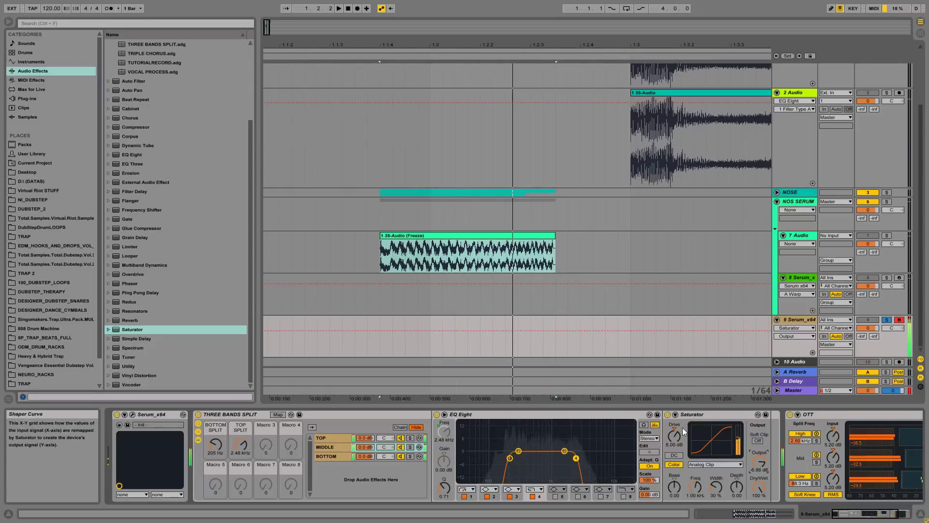
left_click(667, 415)
left_click(667, 414)
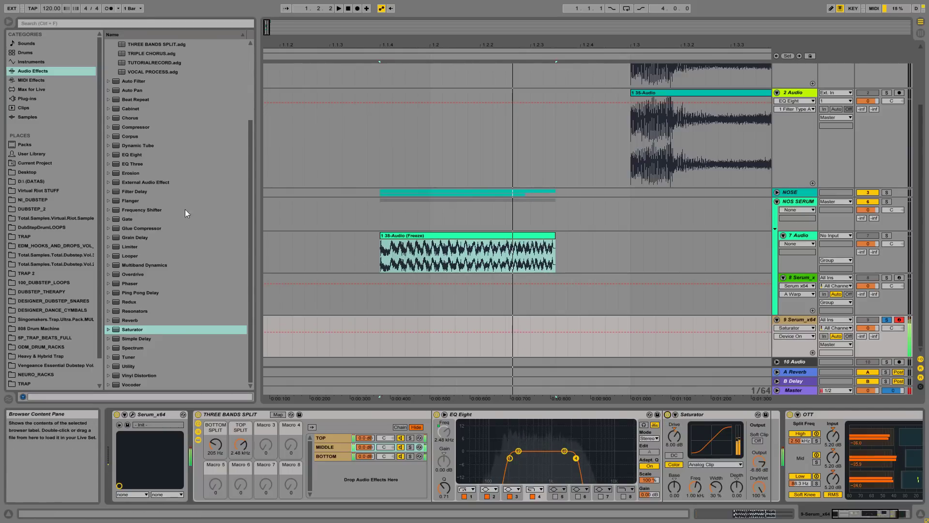
Insert a Phaser between Serum and the THREE BANDS SPLIT rack, 100 % wet with its frequency at about 830 Hz.
left_click(138, 284)
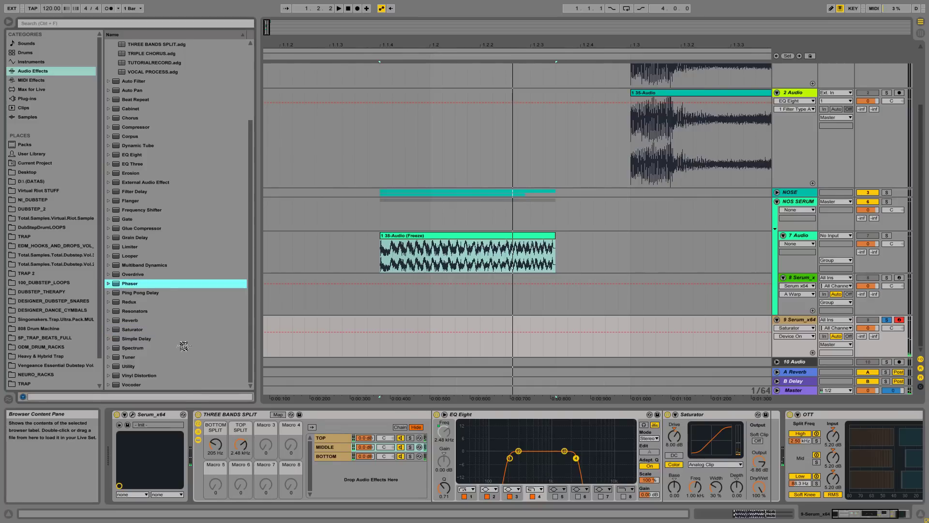
left_click_drag(247, 401, 210, 441)
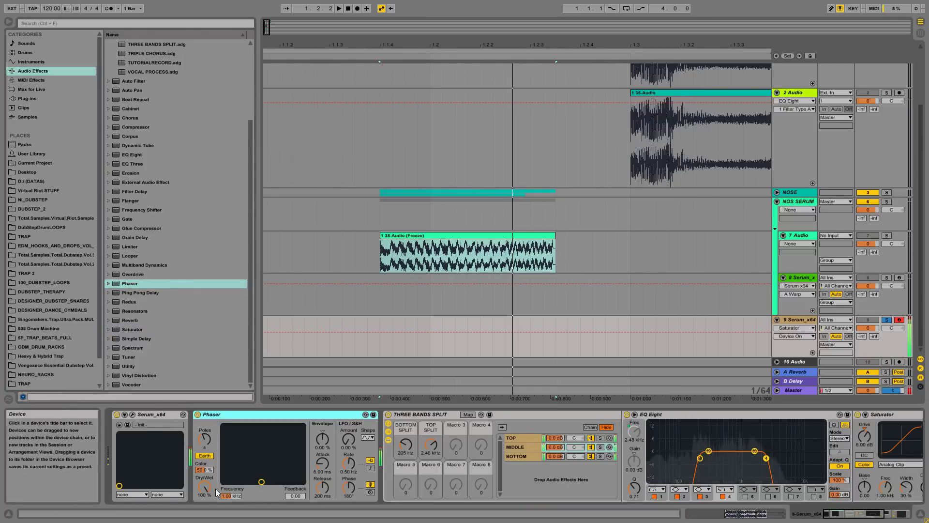
left_click_drag(216, 490, 227, 499)
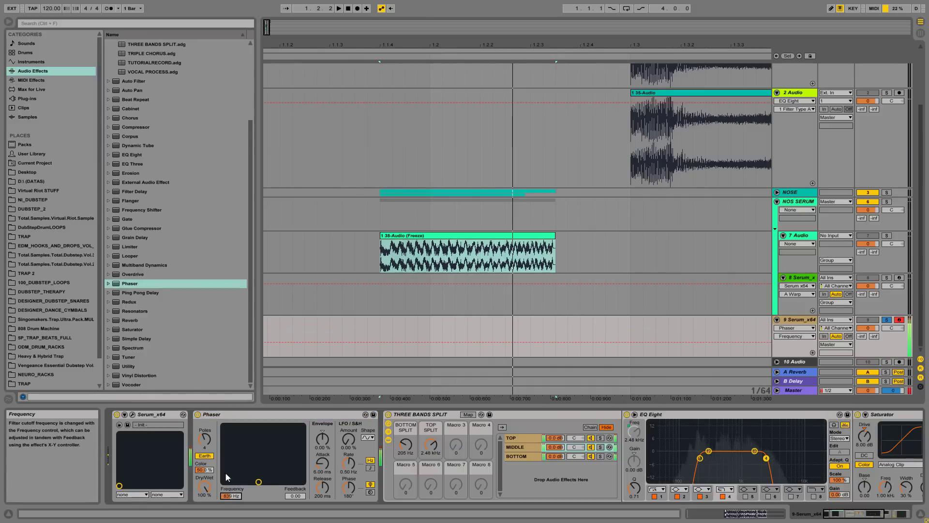
Add the Saturator preset A Bit Warmer.adv directly after the THREE BANDS SPLIT rack.
left_click(126, 337)
double_click(121, 329)
left_click(162, 319)
mouse_move(162, 319)
left_mouse_down()
mouse_move(823, 455)
mouse_move(915, 453)
mouse_move(748, 449)
mouse_move(753, 442)
left_mouse_up()
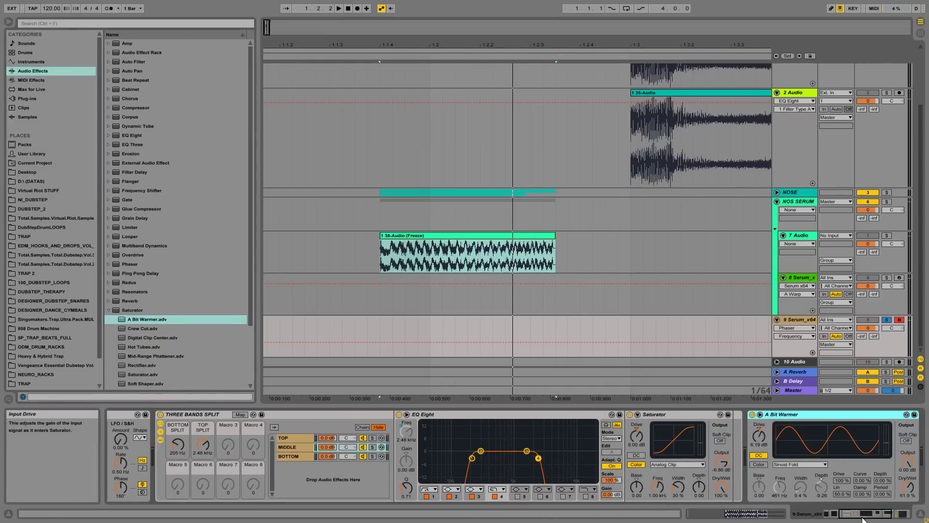
left_click_drag(587, 419, 871, 452)
left_click_drag(884, 512, 845, 512)
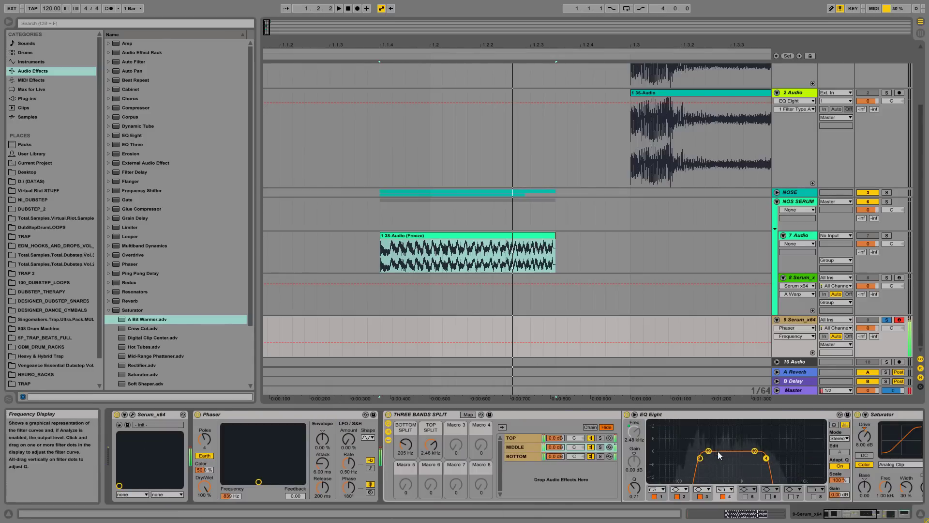
Disarm track 9 Serum_x64 for recording and show the audio clips of the upper tracks in the arrangement.
left_click(799, 319)
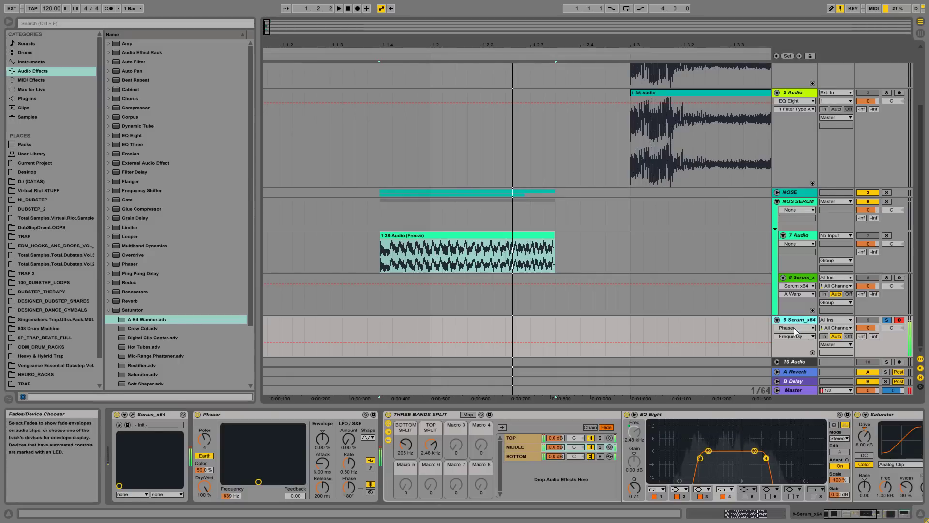
left_click(899, 319)
scroll(588, 213, "up", 3)
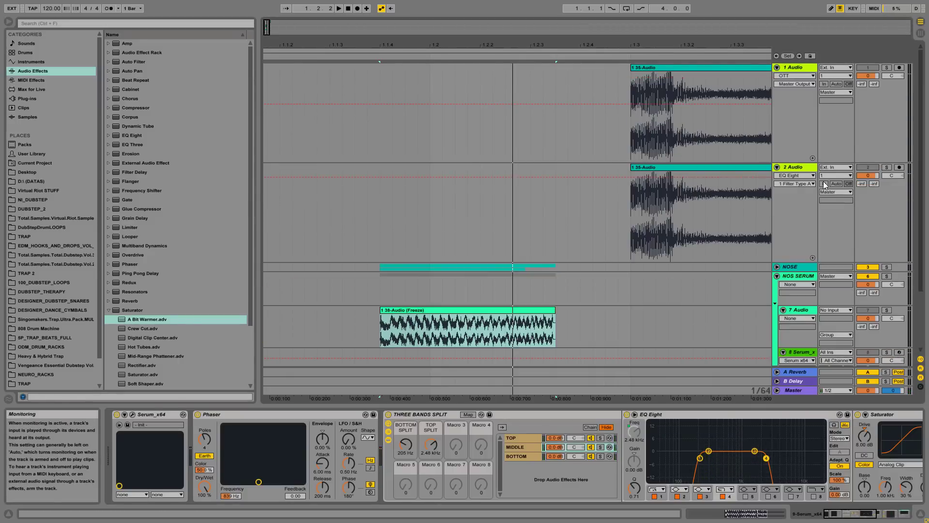
left_click_drag(464, 49, 358, 42)
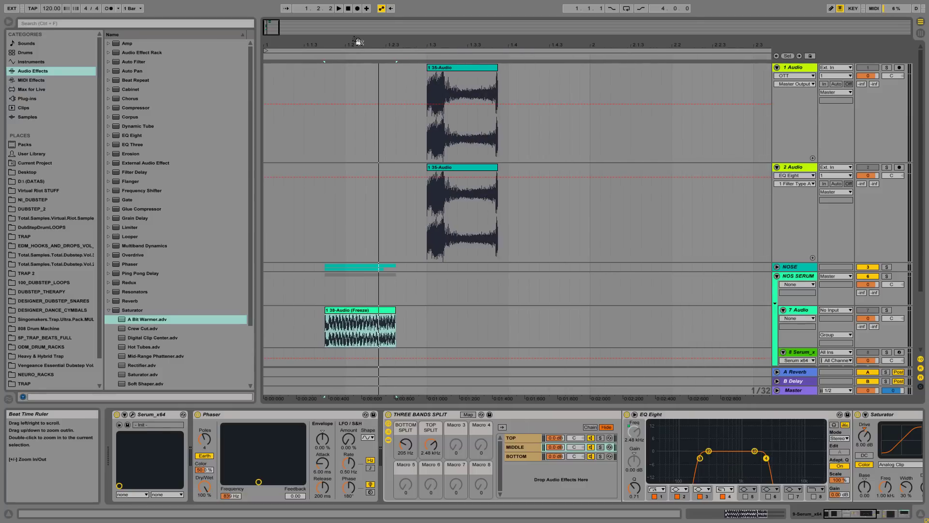